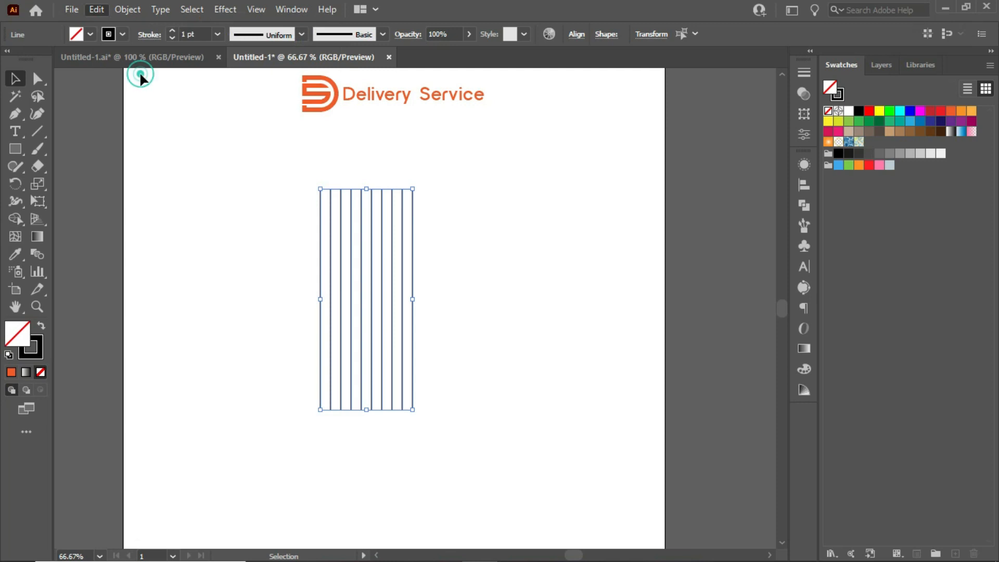
Paste a copy of the vertical lines in front and rotate it 90° about its centre to form a crossing grid
{"action": "left_click", "coordinate": [98, 9]}
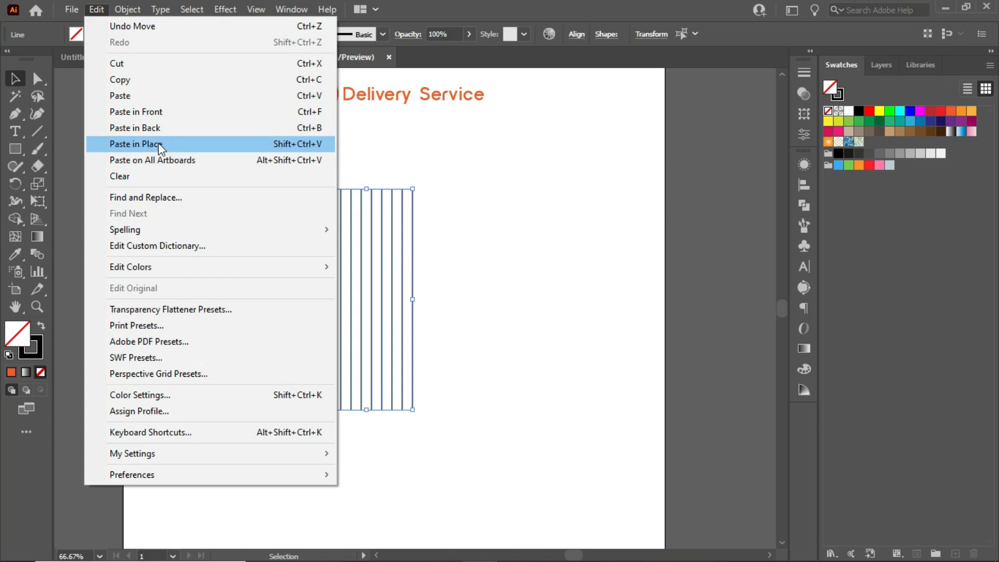
{"action": "left_click", "coordinate": [163, 101]}
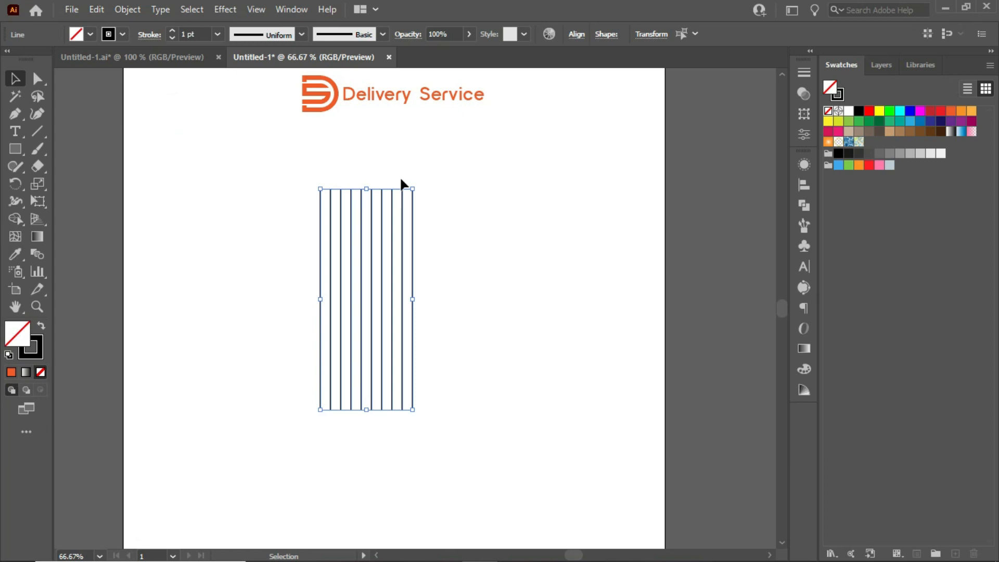
{"action": "left_click_drag", "start_coordinate": [418, 187], "coordinate": [483, 356]}
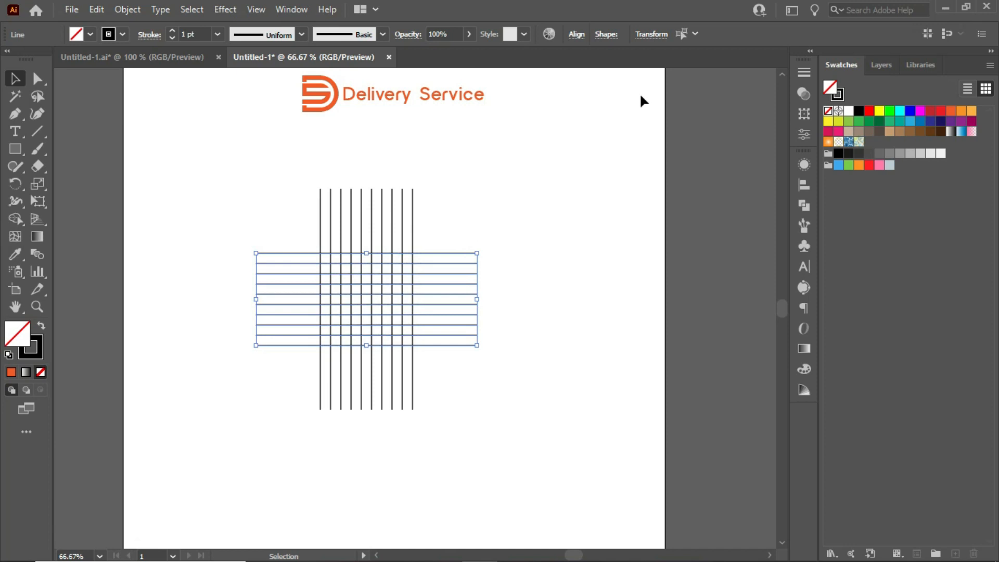
{"action": "left_click", "coordinate": [434, 221]}
Draw a circle about 136 pt in diameter from the grid's centre, touching the outermost grid lines
{"action": "left_click_drag", "start_coordinate": [17, 152], "coordinate": [109, 185]}
{"action": "left_click", "coordinate": [108, 184]}
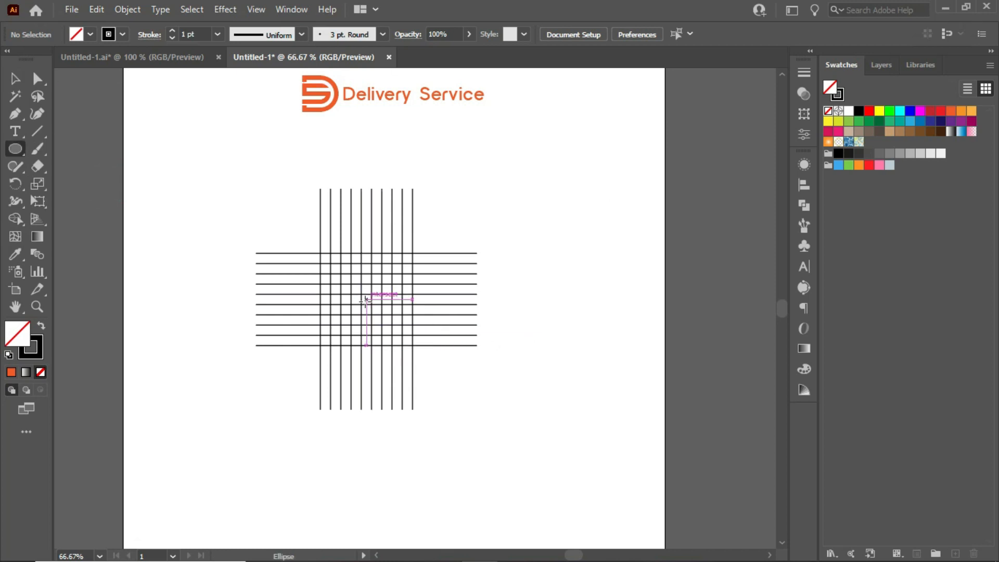
{"action": "left_click_drag", "start_coordinate": [366, 299], "coordinate": [402, 345]}
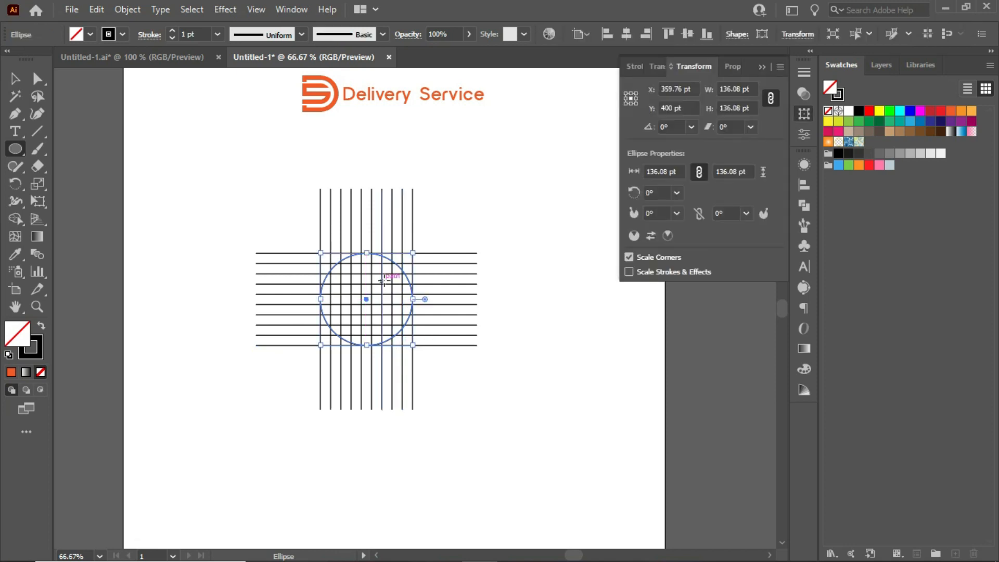
{"action": "scroll", "coordinate": [373, 266], "scroll_direction": "up", "scroll_amount": 4}
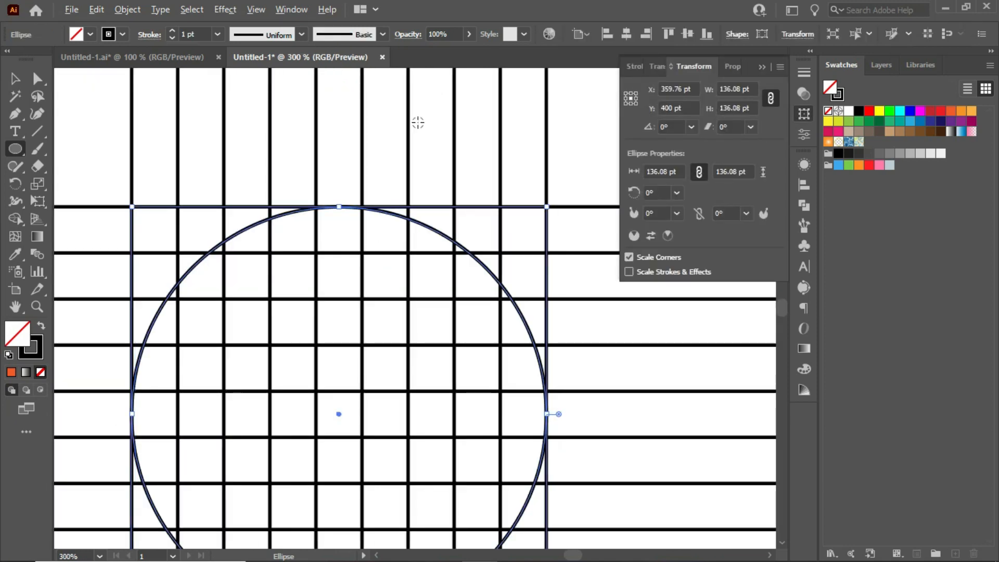
{"action": "scroll", "coordinate": [418, 122], "scroll_direction": "down", "scroll_amount": 2}
{"action": "scroll", "coordinate": [375, 187], "scroll_direction": "up", "scroll_amount": 3}
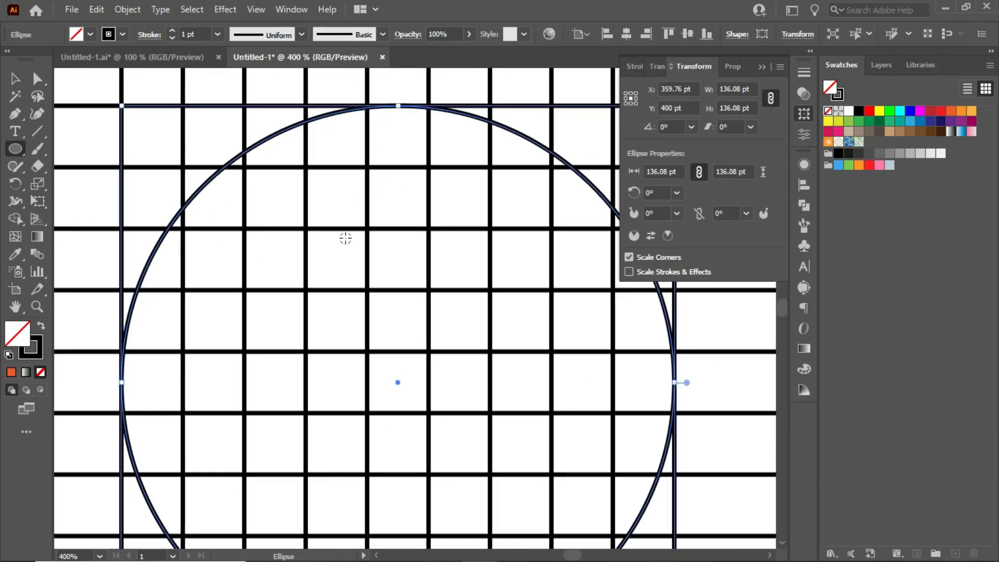
{"action": "scroll", "coordinate": [346, 238], "scroll_direction": "down", "scroll_amount": 1}
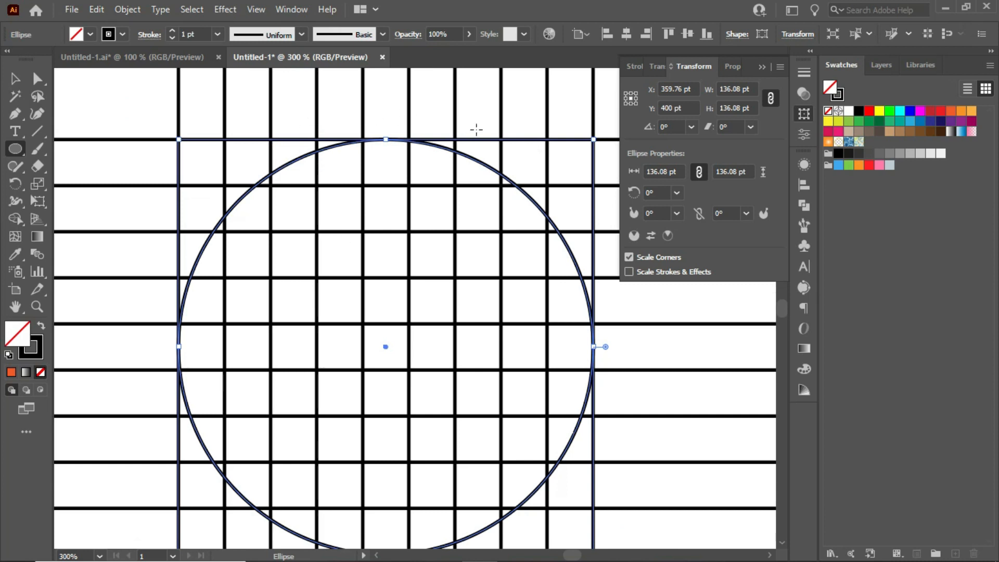
{"action": "scroll", "coordinate": [344, 278], "scroll_direction": "down", "scroll_amount": 3}
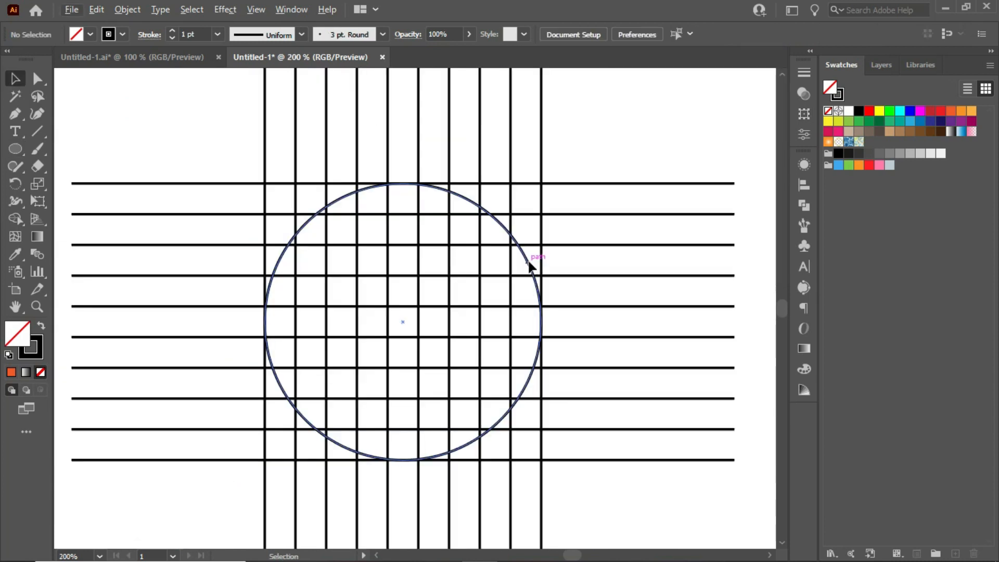
Paste a copy of the circle in front and scale it concentrically down to the second grid lines from the outside
{"action": "left_click", "coordinate": [529, 261]}
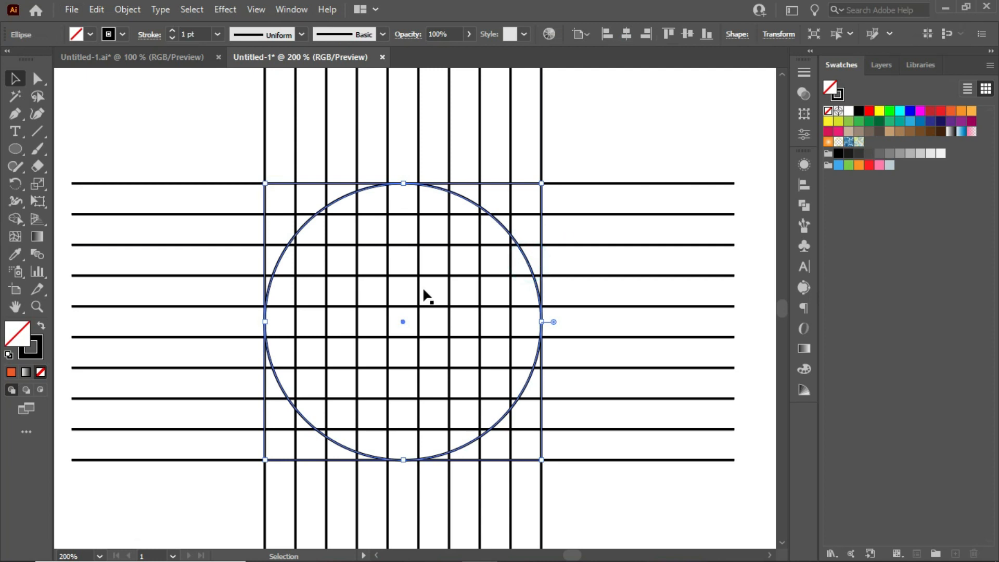
{"action": "left_click", "coordinate": [96, 9]}
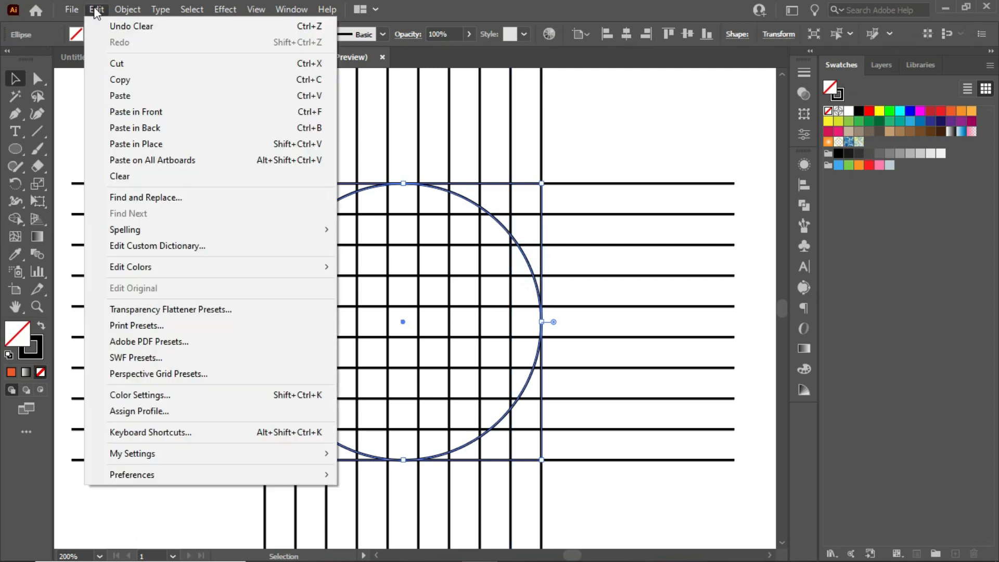
{"action": "left_click", "coordinate": [138, 82]}
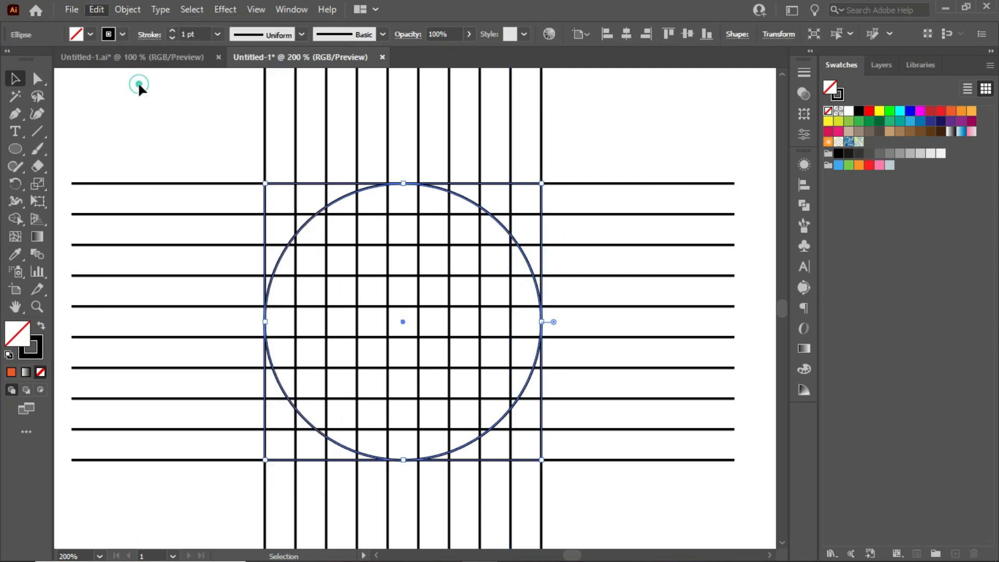
{"action": "left_click", "coordinate": [97, 10]}
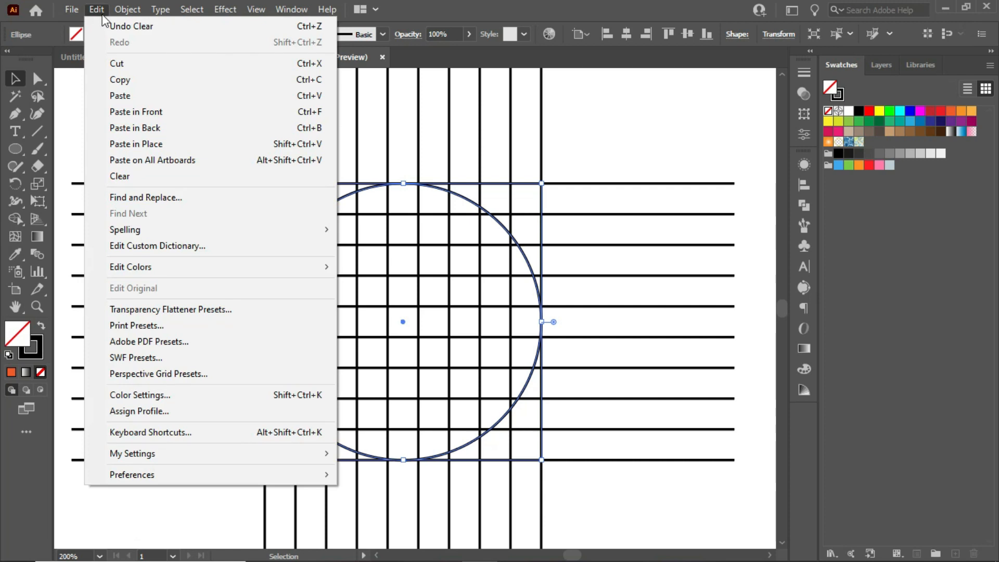
{"action": "left_click", "coordinate": [195, 112]}
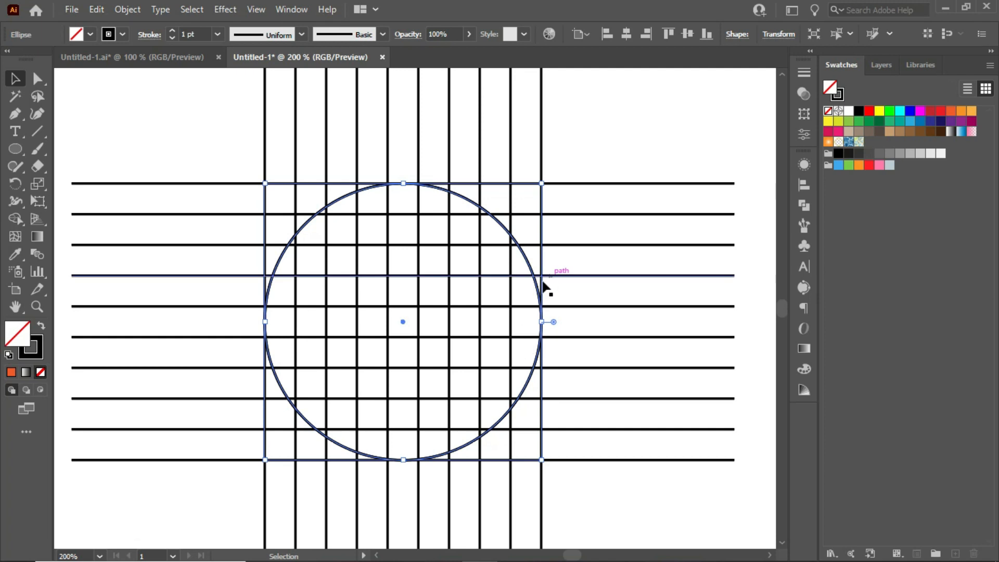
{"action": "left_click_drag", "start_coordinate": [542, 460], "coordinate": [564, 451]}
{"action": "key", "text": "shift"}
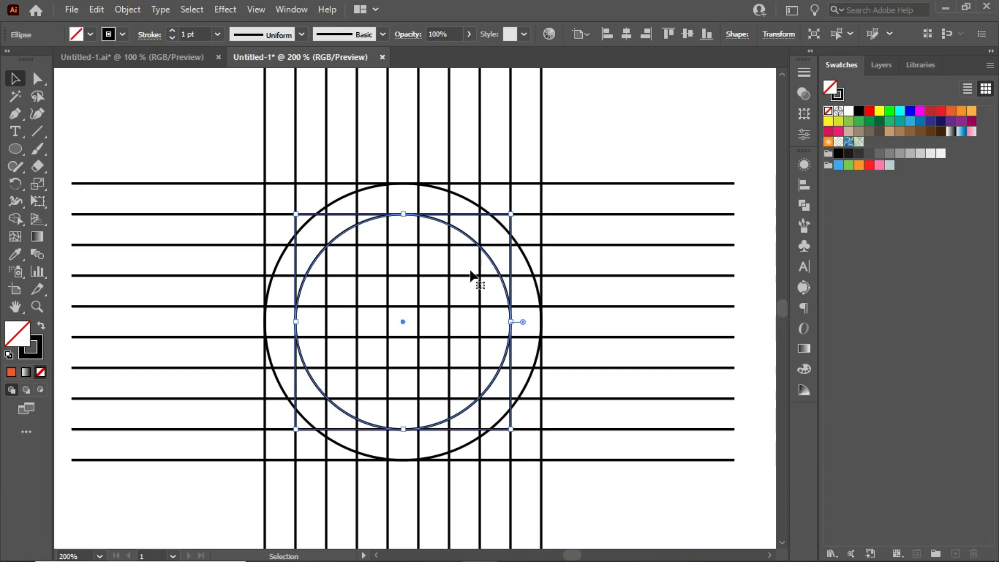
Duplicate the second circle in place and scale the copy concentrically down to the third grid lines from the outside
{"action": "left_click", "coordinate": [96, 11]}
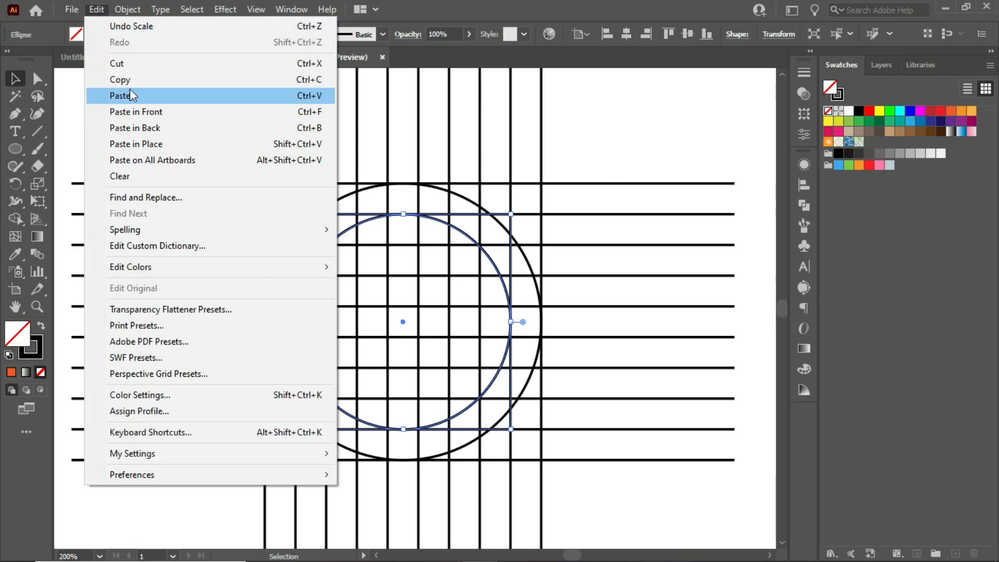
{"action": "left_click", "coordinate": [131, 94]}
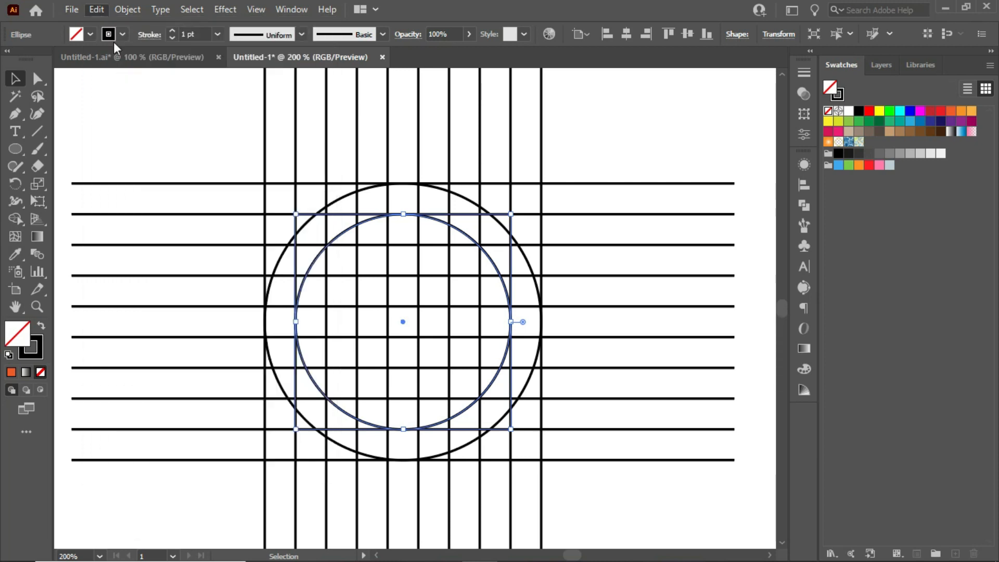
{"action": "left_click", "coordinate": [95, 12]}
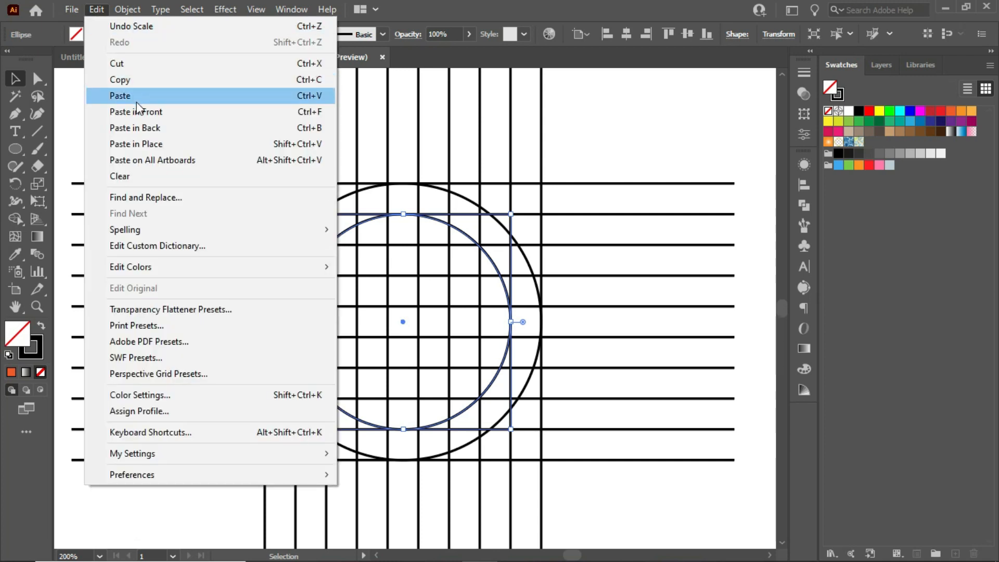
{"action": "left_click", "coordinate": [150, 127]}
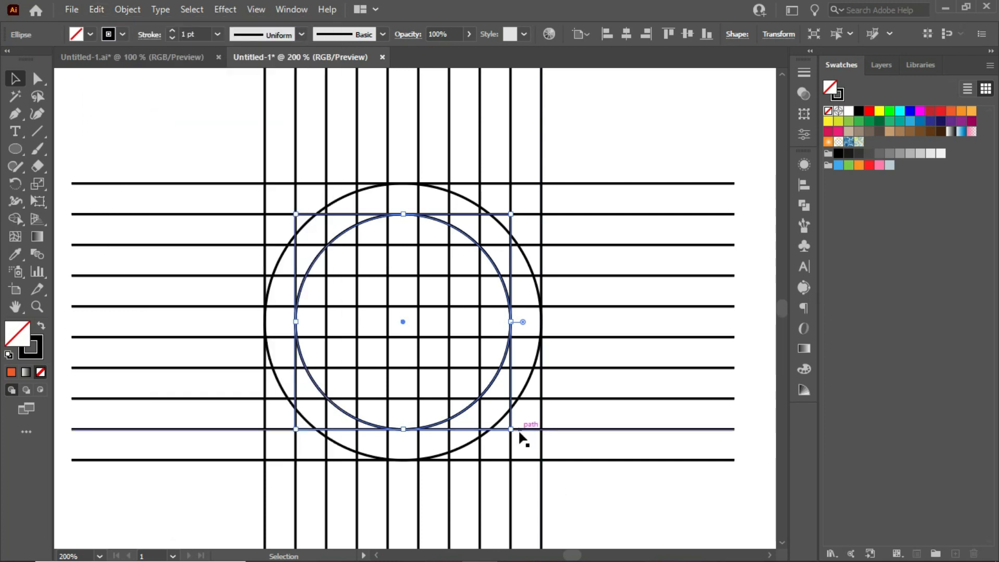
{"action": "left_click_drag", "start_coordinate": [511, 428], "coordinate": [495, 402]}
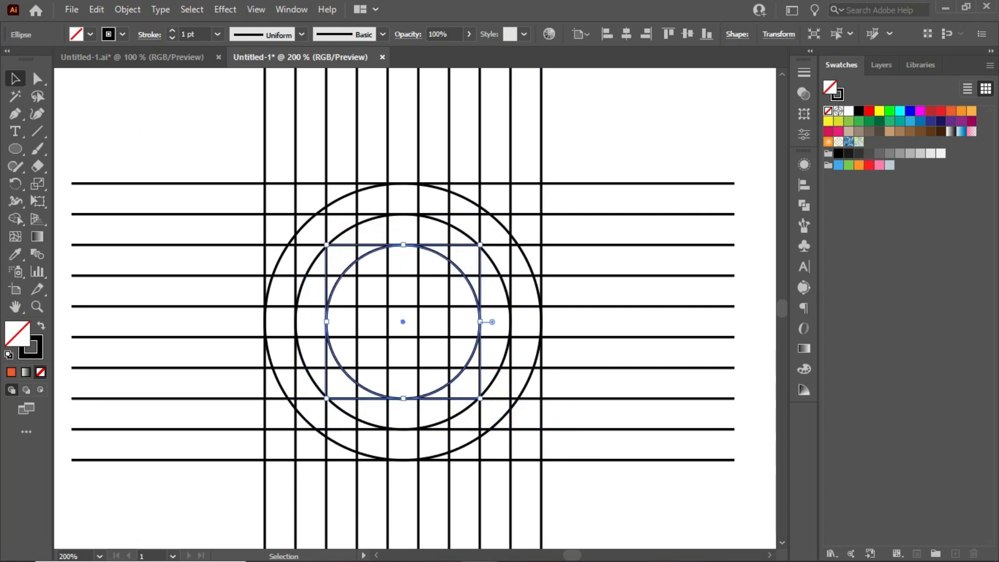
Duplicate the third circle in place and scale the copy concentrically down to the fourth grid lines from the outside
{"action": "left_click", "coordinate": [96, 10]}
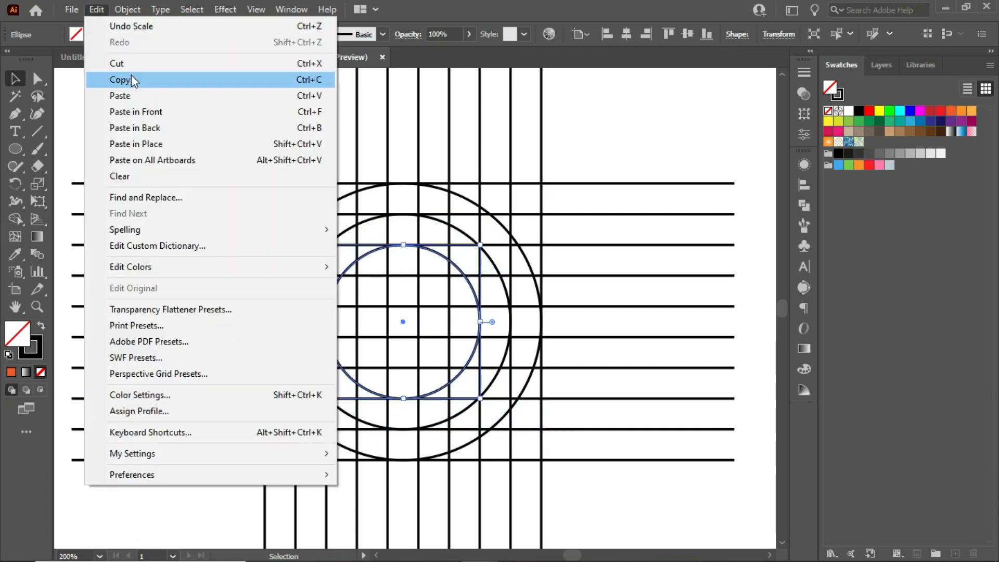
{"action": "left_click", "coordinate": [130, 76]}
{"action": "left_click", "coordinate": [96, 9]}
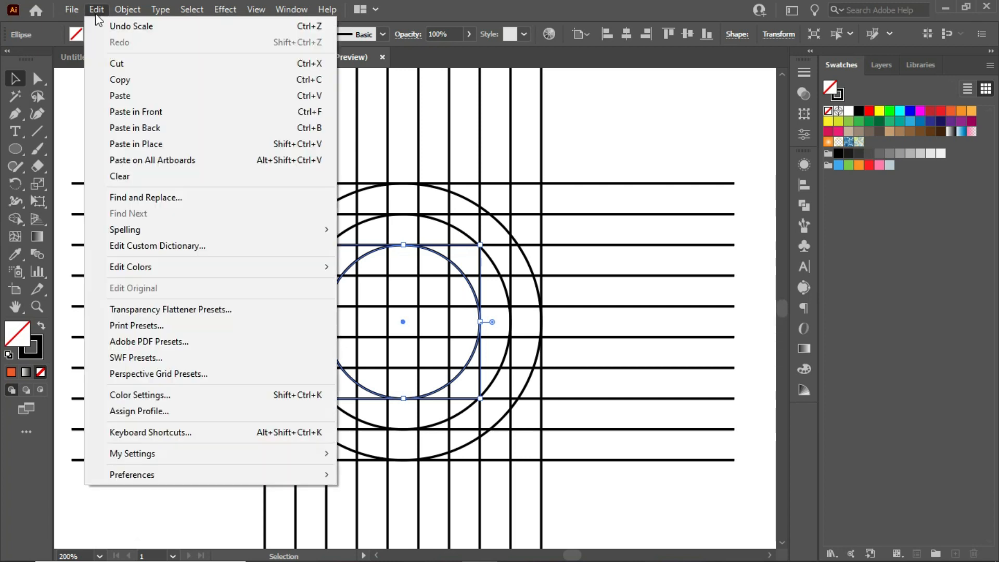
{"action": "left_click", "coordinate": [170, 129]}
{"action": "left_click_drag", "start_coordinate": [480, 399], "coordinate": [465, 366]}
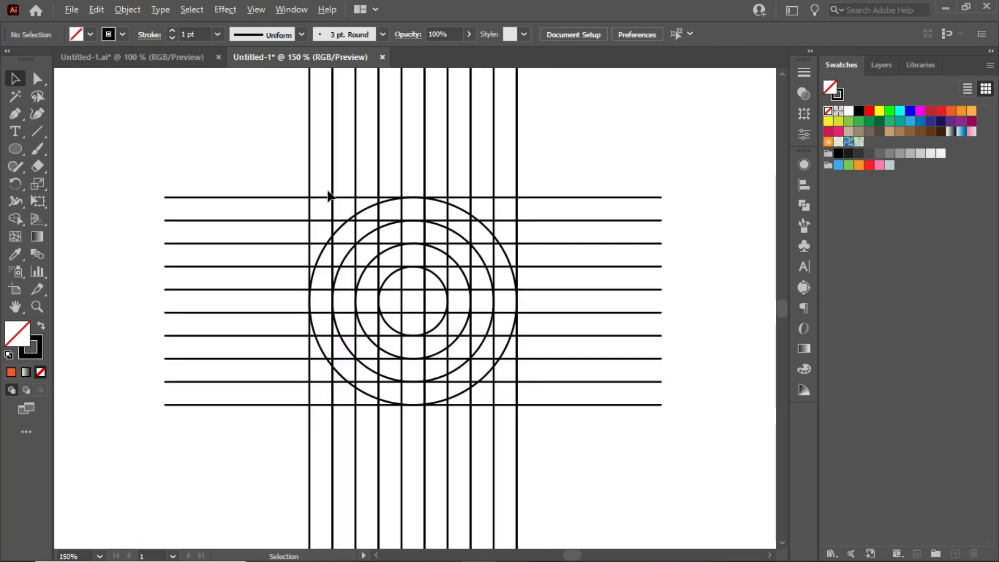
Draw a short horizontal line across the outer circle's upper-left arc and centre it between the second and third horizontal grid lines
{"action": "scroll", "coordinate": [329, 196], "scroll_direction": "up", "scroll_amount": 2}
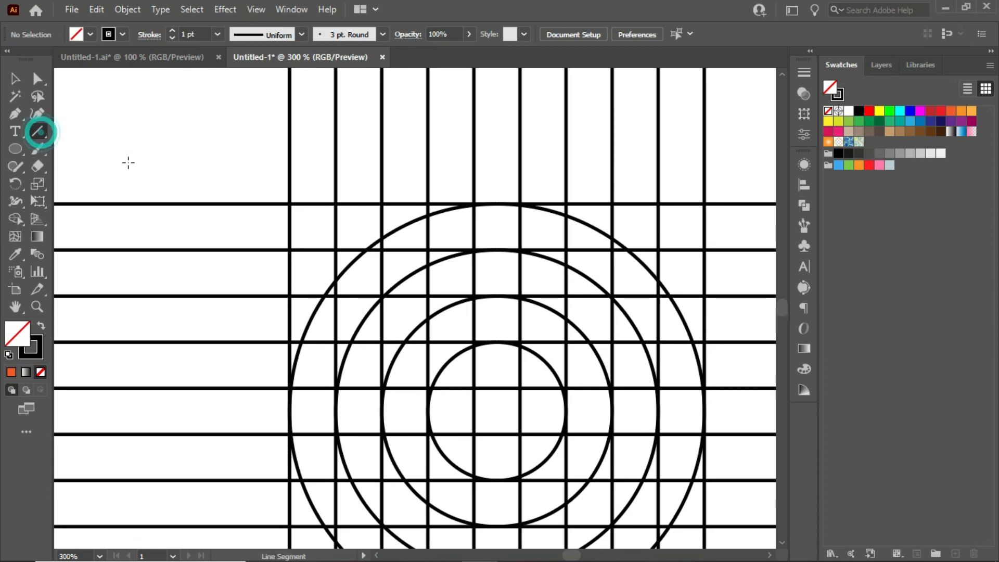
{"action": "left_click_drag", "start_coordinate": [255, 271], "coordinate": [364, 271]}
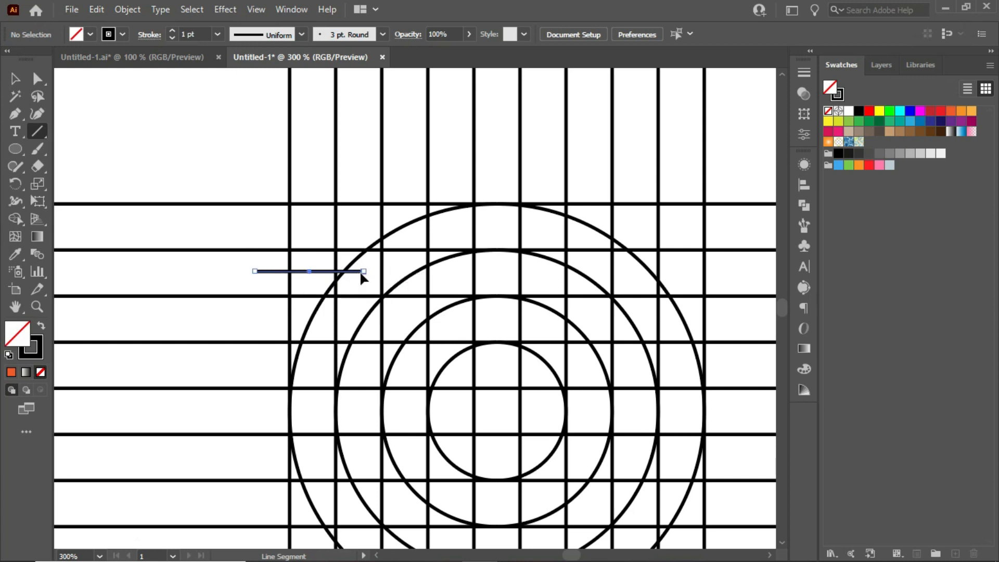
{"action": "left_click", "coordinate": [14, 79]}
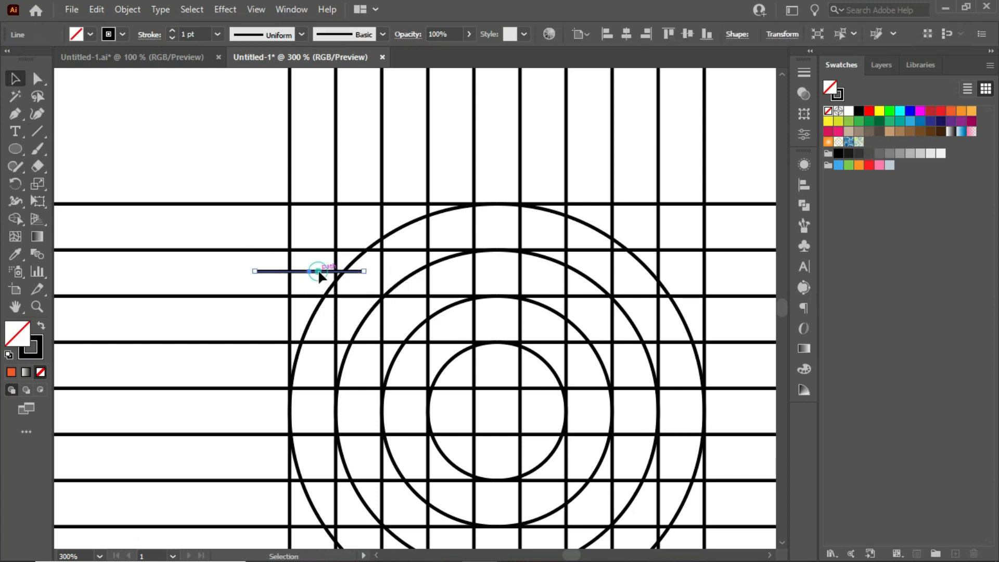
{"action": "left_click_drag", "start_coordinate": [319, 273], "coordinate": [324, 272]}
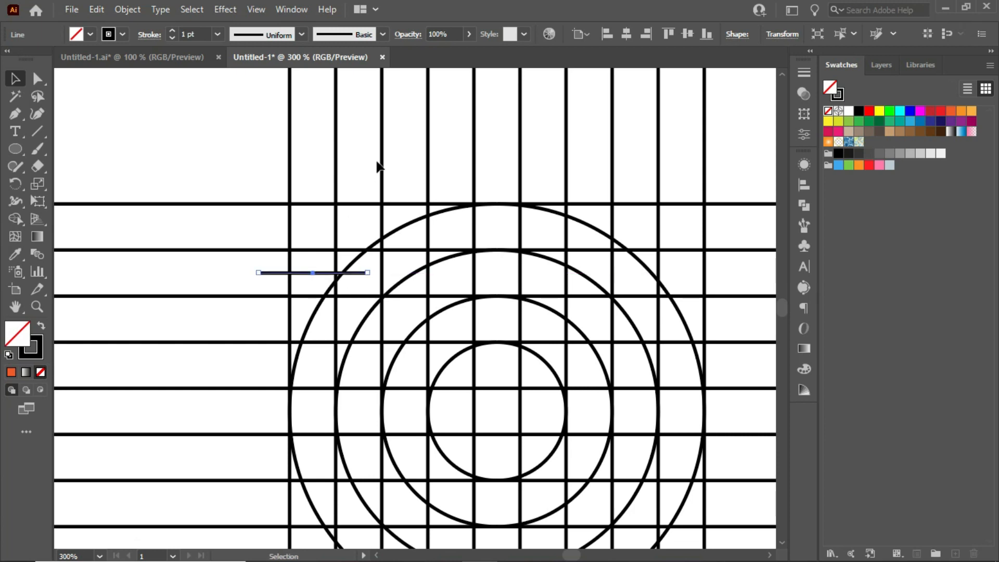
Duplicate the short line straight down to the lower-left arc, between the second and third horizontal grid lines from the bottom
{"action": "scroll", "coordinate": [382, 104], "scroll_direction": "down", "scroll_amount": 2}
{"action": "scroll", "coordinate": [363, 203], "scroll_direction": "up", "scroll_amount": 1}
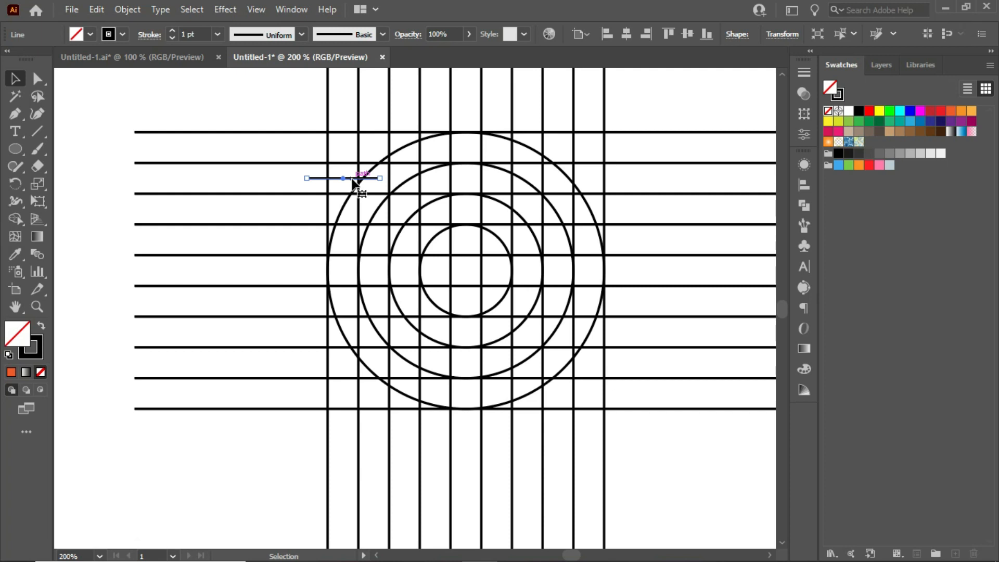
{"action": "left_click_drag", "start_coordinate": [355, 182], "coordinate": [358, 366]}
{"action": "left_click", "coordinate": [283, 108]}
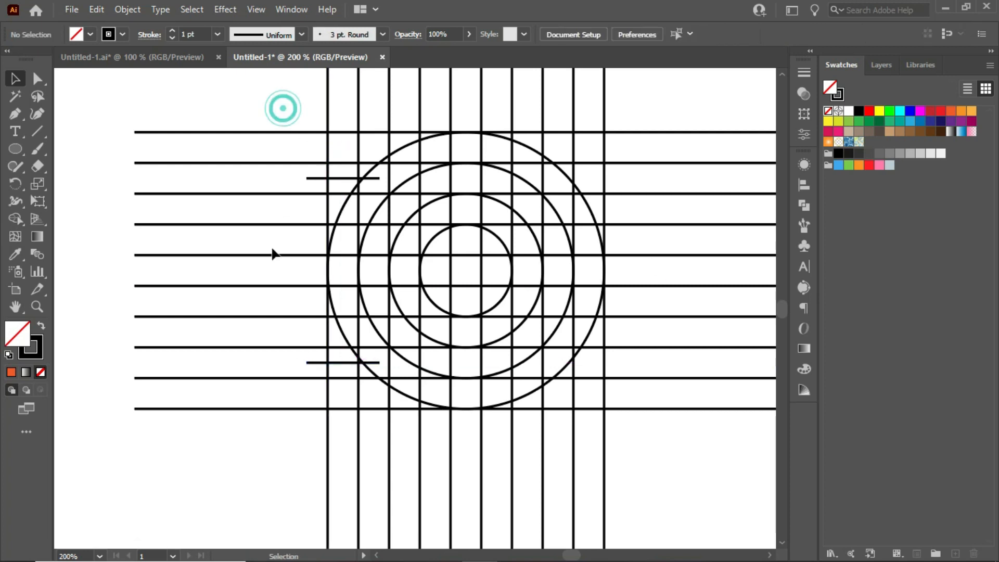
Select the whole construction grid for the Shape Builder and set its stroke to none and its fill to black
{"action": "scroll", "coordinate": [274, 254], "scroll_direction": "down", "scroll_amount": 1}
{"action": "scroll", "coordinate": [427, 166], "scroll_direction": "down", "scroll_amount": 1}
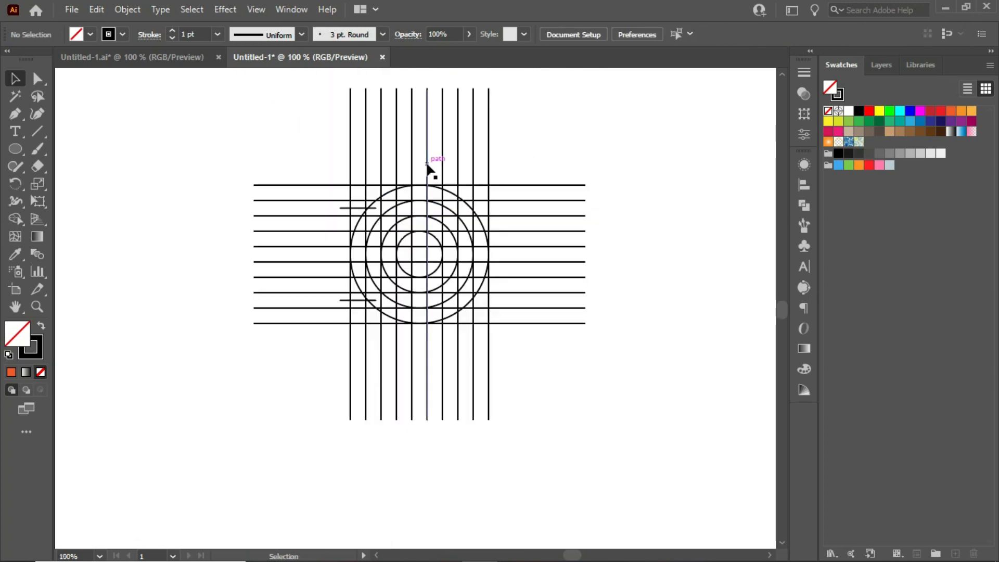
{"action": "left_click_drag", "start_coordinate": [360, 225], "coordinate": [606, 422]}
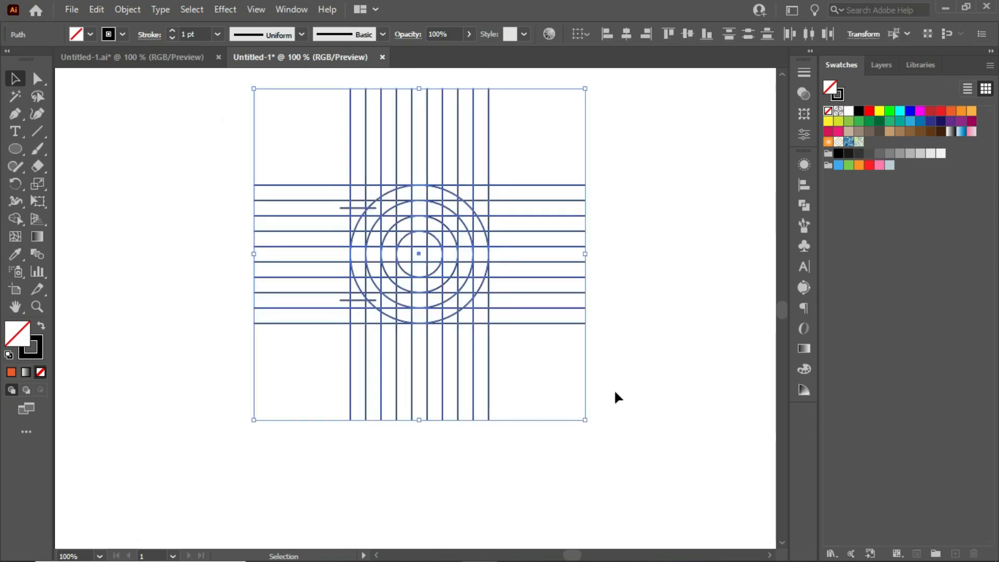
{"action": "left_click", "coordinate": [15, 219]}
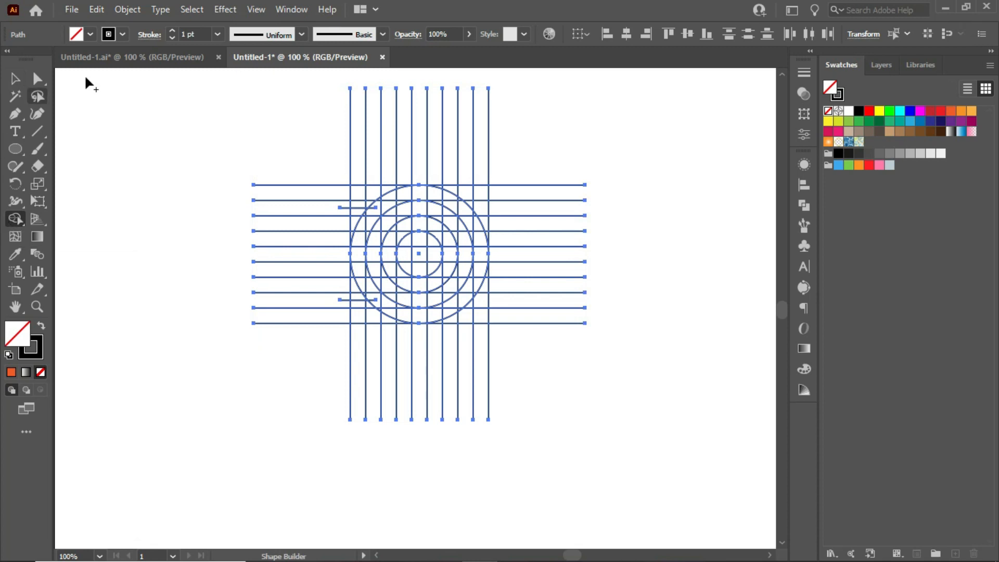
{"action": "left_click", "coordinate": [122, 33]}
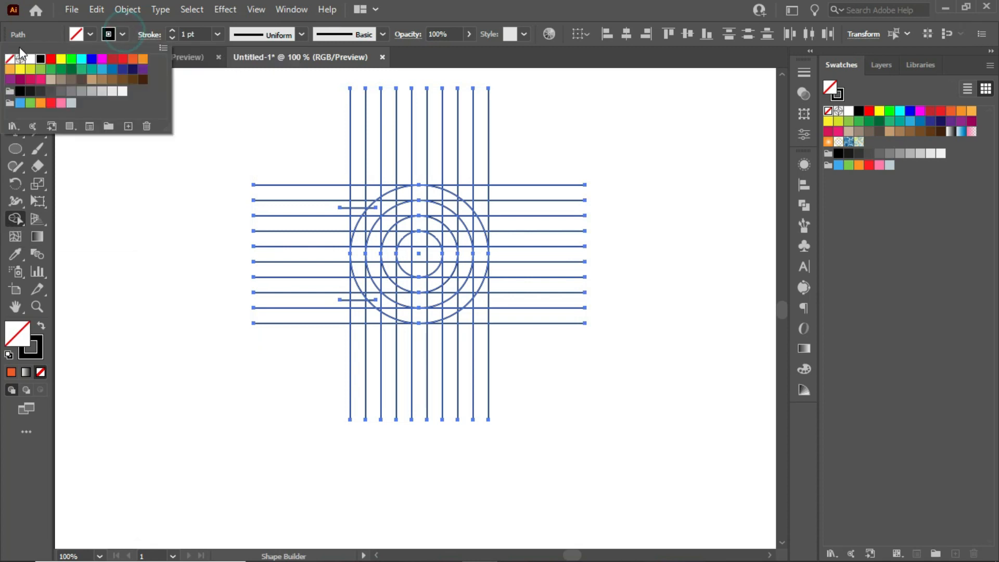
{"action": "left_click", "coordinate": [10, 60]}
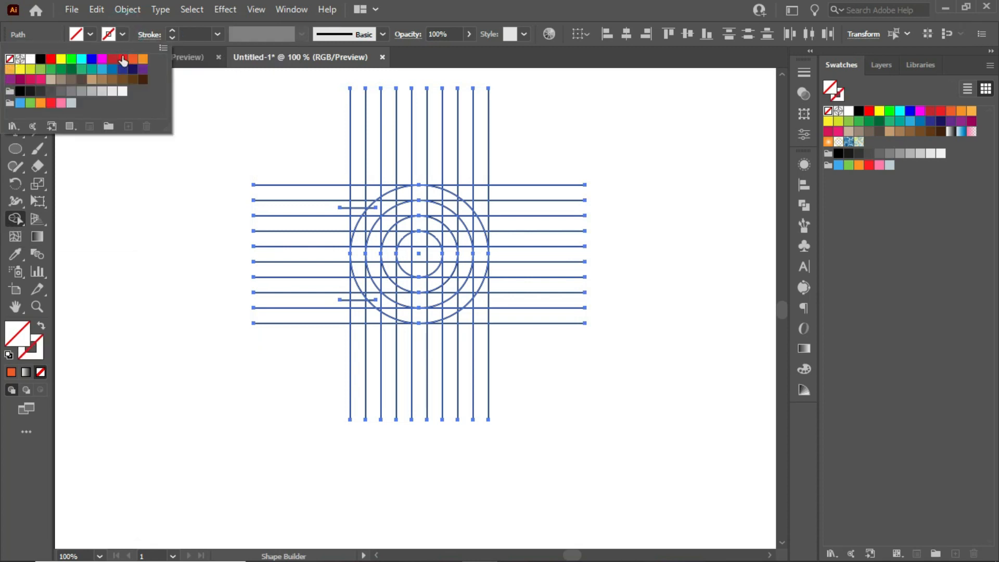
{"action": "left_click", "coordinate": [91, 35]}
{"action": "left_click", "coordinate": [90, 33]}
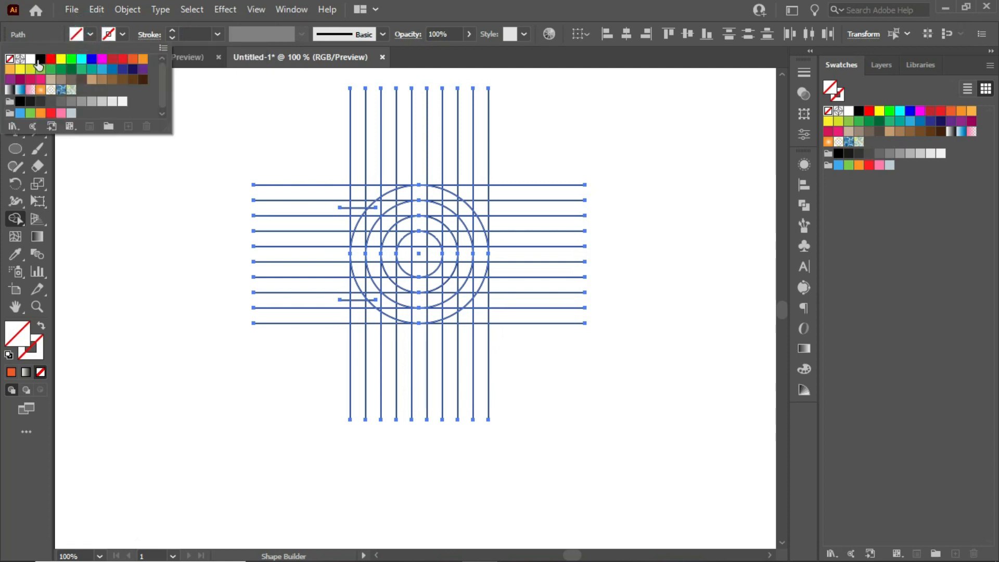
{"action": "left_click", "coordinate": [39, 60]}
Merge the cells between the two largest circles with the adjoining straight bars into a D-shaped outer band ending at the short lines
{"action": "scroll", "coordinate": [426, 167], "scroll_direction": "up", "scroll_amount": 1}
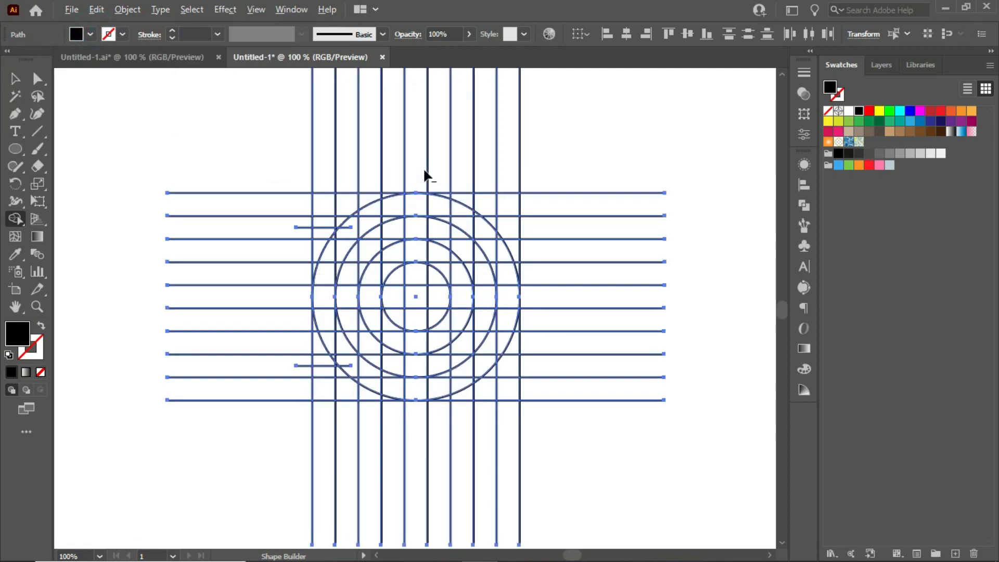
{"action": "left_click", "coordinate": [328, 212]}
{"action": "mouse_move", "coordinate": [394, 206]}
{"action": "left_mouse_down"}
{"action": "mouse_move", "coordinate": [457, 214]}
{"action": "mouse_move", "coordinate": [495, 252]}
{"action": "mouse_move", "coordinate": [480, 366]}
{"action": "mouse_move", "coordinate": [415, 388]}
{"action": "mouse_move", "coordinate": [340, 394]}
{"action": "mouse_move", "coordinate": [320, 388]}
{"action": "left_mouse_up"}
{"action": "scroll", "coordinate": [357, 199], "scroll_direction": "up", "scroll_amount": 5}
{"action": "left_click_drag", "start_coordinate": [734, 218], "coordinate": [324, 224]}
{"action": "left_click_drag", "start_coordinate": [480, 328], "coordinate": [402, 297]}
{"action": "left_click_drag", "start_coordinate": [549, 278], "coordinate": [585, 281]}
{"action": "scroll", "coordinate": [158, 162], "scroll_direction": "up", "scroll_amount": 2}
{"action": "left_click_drag", "start_coordinate": [250, 201], "coordinate": [268, 165]}
{"action": "scroll", "coordinate": [267, 165], "scroll_direction": "down", "scroll_amount": 2}
{"action": "left_click_drag", "start_coordinate": [624, 417], "coordinate": [377, 204]}
{"action": "left_click_drag", "start_coordinate": [459, 287], "coordinate": [482, 385]}
{"action": "left_click_drag", "start_coordinate": [507, 196], "coordinate": [374, 209]}
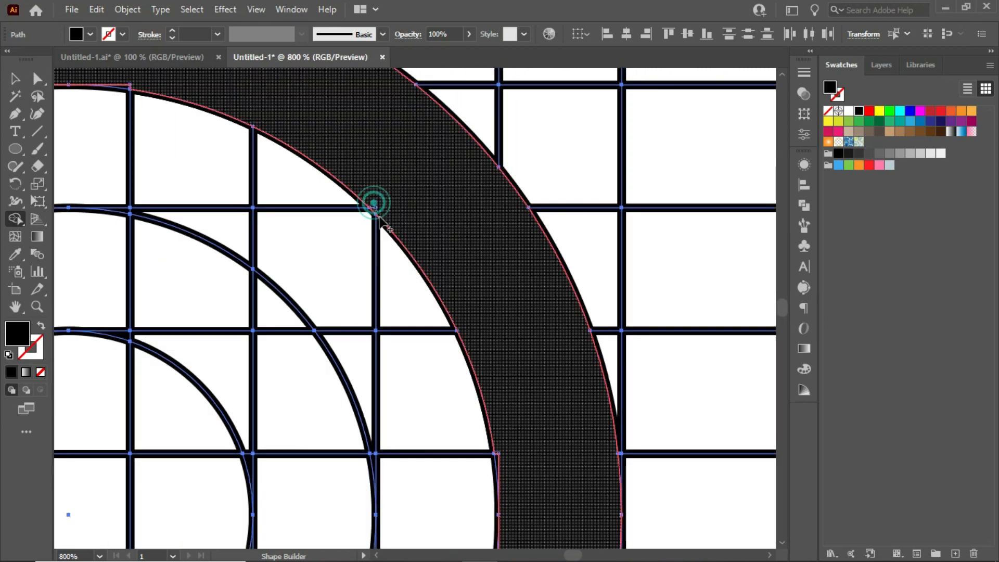
Merge the leftover slivers along the curved edges of the outer D band into the shape
{"action": "left_click_drag", "start_coordinate": [520, 417], "coordinate": [396, 119]}
{"action": "left_click_drag", "start_coordinate": [365, 359], "coordinate": [450, 204]}
{"action": "scroll", "coordinate": [394, 357], "scroll_direction": "down", "scroll_amount": 2}
{"action": "left_click_drag", "start_coordinate": [373, 204], "coordinate": [385, 202]}
{"action": "scroll", "coordinate": [380, 192], "scroll_direction": "up", "scroll_amount": 1}
{"action": "left_click_drag", "start_coordinate": [375, 118], "coordinate": [399, 134]}
{"action": "left_click_drag", "start_coordinate": [407, 471], "coordinate": [455, 225]}
{"action": "left_click_drag", "start_coordinate": [455, 225], "coordinate": [314, 377]}
{"action": "scroll", "coordinate": [312, 378], "scroll_direction": "down", "scroll_amount": 2}
Merge the cells of the inner S's top bar with its rounded end, including the small slivers along its edges
{"action": "mouse_move", "coordinate": [202, 372]}
{"action": "left_mouse_down"}
{"action": "mouse_move", "coordinate": [495, 226]}
{"action": "mouse_move", "coordinate": [516, 250]}
{"action": "left_mouse_up"}
{"action": "scroll", "coordinate": [493, 223], "scroll_direction": "up", "scroll_amount": 2}
{"action": "scroll", "coordinate": [438, 227], "scroll_direction": "up", "scroll_amount": 1}
{"action": "left_click_drag", "start_coordinate": [270, 382], "coordinate": [364, 307]}
{"action": "scroll", "coordinate": [388, 285], "scroll_direction": "down", "scroll_amount": 3}
{"action": "scroll", "coordinate": [416, 307], "scroll_direction": "up", "scroll_amount": 3}
{"action": "scroll", "coordinate": [351, 335], "scroll_direction": "down", "scroll_amount": 4}
{"action": "left_click_drag", "start_coordinate": [319, 206], "coordinate": [439, 207]}
{"action": "scroll", "coordinate": [361, 220], "scroll_direction": "up", "scroll_amount": 2}
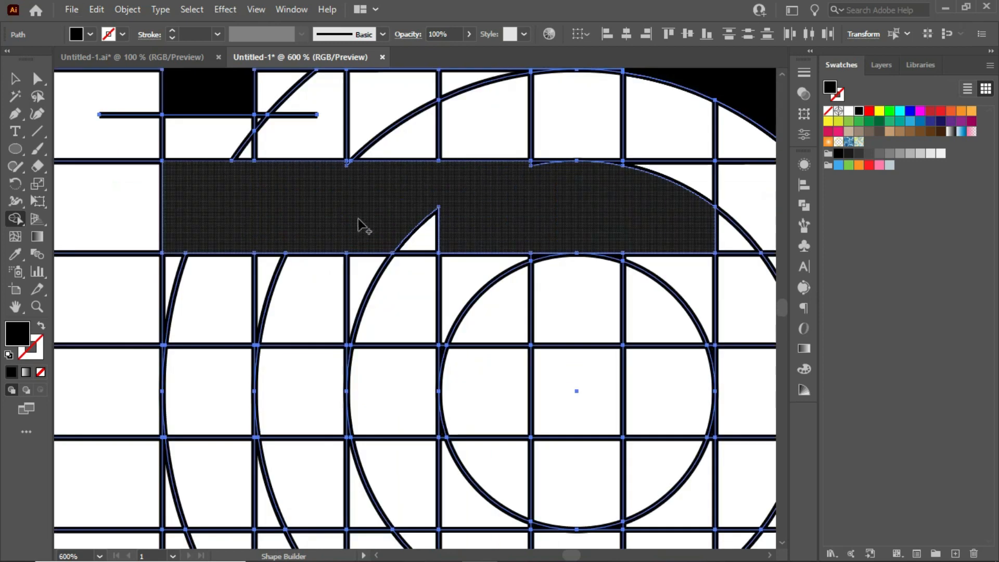
{"action": "scroll", "coordinate": [352, 167], "scroll_direction": "up", "scroll_amount": 1}
{"action": "scroll", "coordinate": [464, 196], "scroll_direction": "down", "scroll_amount": 2}
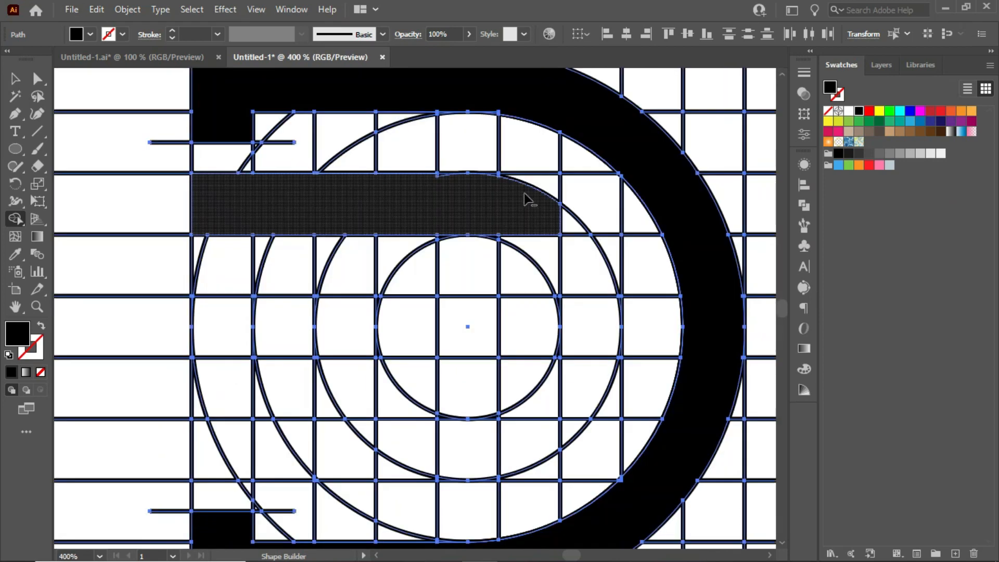
{"action": "scroll", "coordinate": [223, 134], "scroll_direction": "up", "scroll_amount": 3}
{"action": "left_click", "coordinate": [223, 134]}
{"action": "left_click_drag", "start_coordinate": [703, 337], "coordinate": [645, 291]}
{"action": "scroll", "coordinate": [680, 169], "scroll_direction": "down", "scroll_amount": 3}
{"action": "scroll", "coordinate": [608, 141], "scroll_direction": "up", "scroll_amount": 5}
{"action": "scroll", "coordinate": [603, 158], "scroll_direction": "down", "scroll_amount": 6}
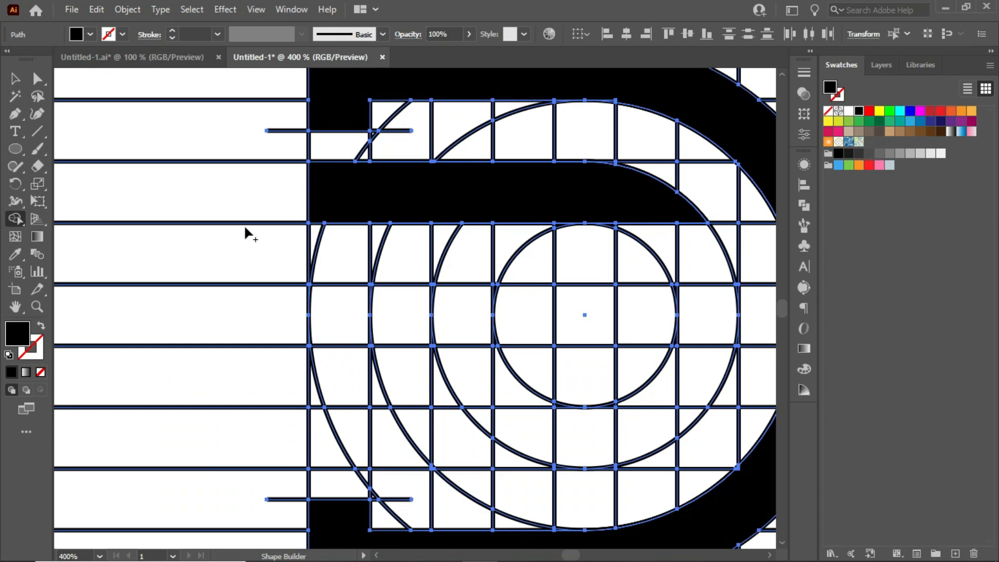
Merge the left connector, middle bar, lower-right curve and bottom bar with the top bar to complete the inner S
{"action": "scroll", "coordinate": [299, 189], "scroll_direction": "down", "scroll_amount": 1}
{"action": "scroll", "coordinate": [297, 191], "scroll_direction": "up", "scroll_amount": 1}
{"action": "mouse_move", "coordinate": [282, 209]}
{"action": "left_mouse_down"}
{"action": "mouse_move", "coordinate": [310, 314]}
{"action": "mouse_move", "coordinate": [570, 307]}
{"action": "left_mouse_up"}
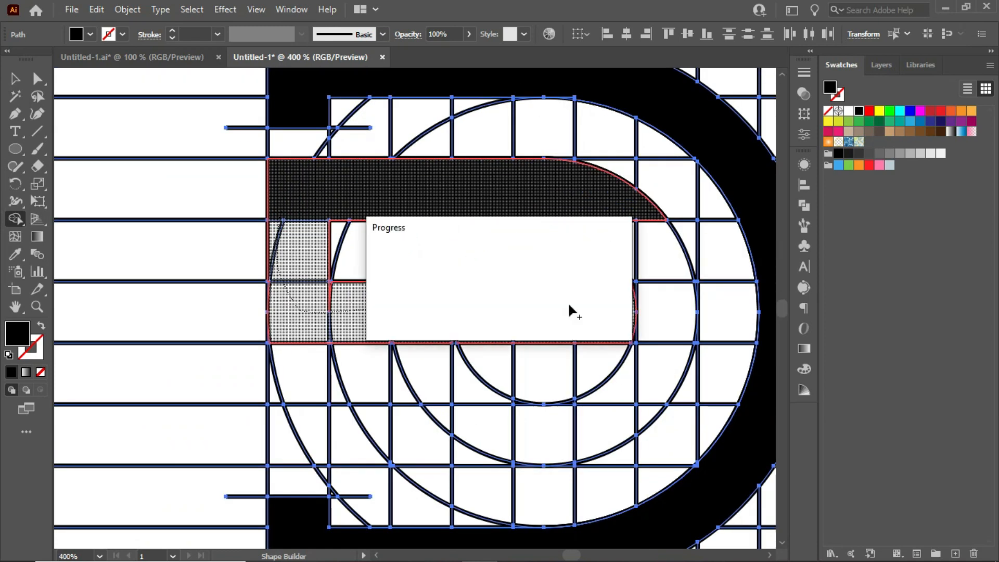
{"action": "mouse_move", "coordinate": [640, 319]}
{"action": "left_mouse_down"}
{"action": "mouse_move", "coordinate": [519, 443]}
{"action": "mouse_move", "coordinate": [735, 308]}
{"action": "left_mouse_up"}
{"action": "scroll", "coordinate": [551, 285], "scroll_direction": "down", "scroll_amount": 1}
{"action": "mouse_move", "coordinate": [484, 398]}
{"action": "left_mouse_down"}
{"action": "mouse_move", "coordinate": [294, 402]}
{"action": "mouse_move", "coordinate": [439, 388]}
{"action": "left_mouse_up"}
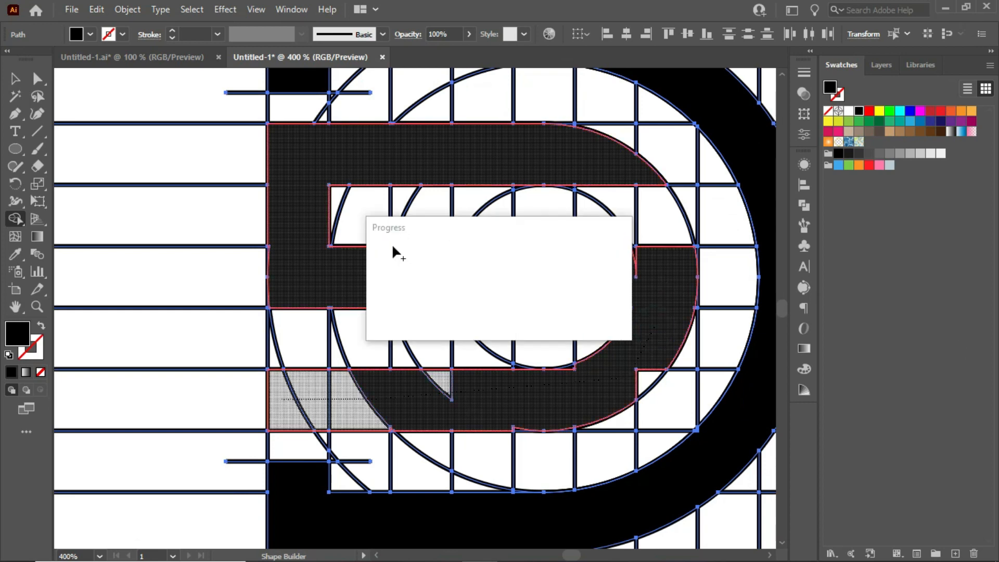
Merge the leftover slivers along the lower curve and bottom bar into the inner S
{"action": "scroll", "coordinate": [611, 409], "scroll_direction": "up", "scroll_amount": 3}
{"action": "mouse_move", "coordinate": [716, 272]}
{"action": "left_mouse_down"}
{"action": "mouse_move", "coordinate": [421, 320]}
{"action": "mouse_move", "coordinate": [349, 467]}
{"action": "left_mouse_up"}
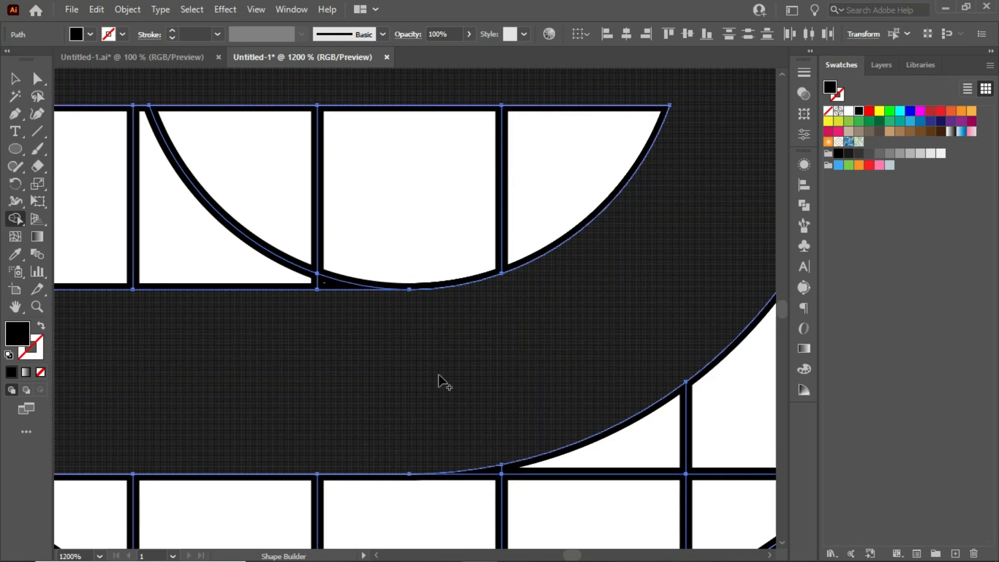
{"action": "scroll", "coordinate": [441, 380], "scroll_direction": "down", "scroll_amount": 3}
{"action": "scroll", "coordinate": [290, 403], "scroll_direction": "up", "scroll_amount": 4}
{"action": "left_click_drag", "start_coordinate": [359, 427], "coordinate": [397, 449]}
{"action": "scroll", "coordinate": [394, 335], "scroll_direction": "down", "scroll_amount": 5}
{"action": "scroll", "coordinate": [580, 218], "scroll_direction": "up", "scroll_amount": 5}
{"action": "left_click_drag", "start_coordinate": [604, 234], "coordinate": [551, 233]}
{"action": "scroll", "coordinate": [547, 232], "scroll_direction": "down", "scroll_amount": 4}
{"action": "scroll", "coordinate": [194, 245], "scroll_direction": "up", "scroll_amount": 5}
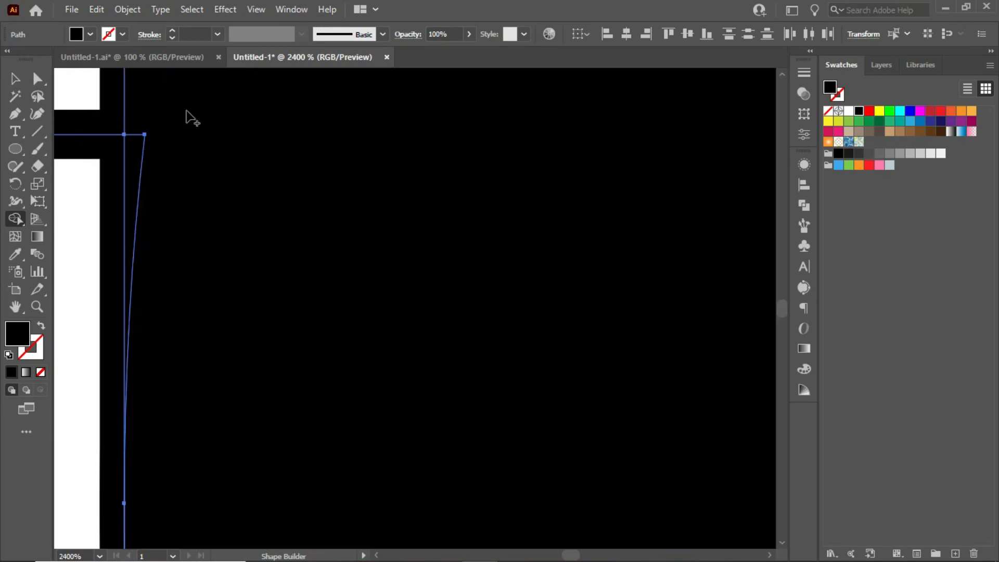
Merge the thin slivers left along the straight edges of the inner S into the shape
{"action": "scroll", "coordinate": [176, 116], "scroll_direction": "down", "scroll_amount": 4}
{"action": "scroll", "coordinate": [148, 237], "scroll_direction": "up", "scroll_amount": 4}
{"action": "left_click_drag", "start_coordinate": [186, 463], "coordinate": [281, 366]}
{"action": "scroll", "coordinate": [231, 352], "scroll_direction": "up", "scroll_amount": 5}
{"action": "left_click", "coordinate": [182, 338]}
{"action": "scroll", "coordinate": [486, 211], "scroll_direction": "down", "scroll_amount": 3}
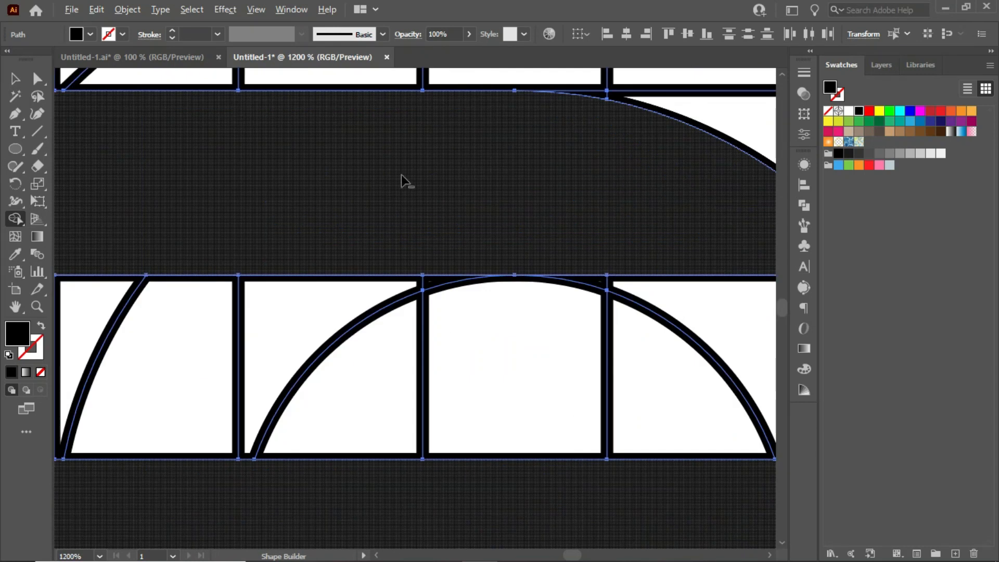
Merge the missed sliver on the inner edge of the D's top bar, where its curve begins
{"action": "scroll", "coordinate": [402, 177], "scroll_direction": "down", "scroll_amount": 3}
{"action": "left_click", "coordinate": [16, 79]}
{"action": "scroll", "coordinate": [438, 214], "scroll_direction": "down", "scroll_amount": 2}
{"action": "scroll", "coordinate": [443, 150], "scroll_direction": "up", "scroll_amount": 5}
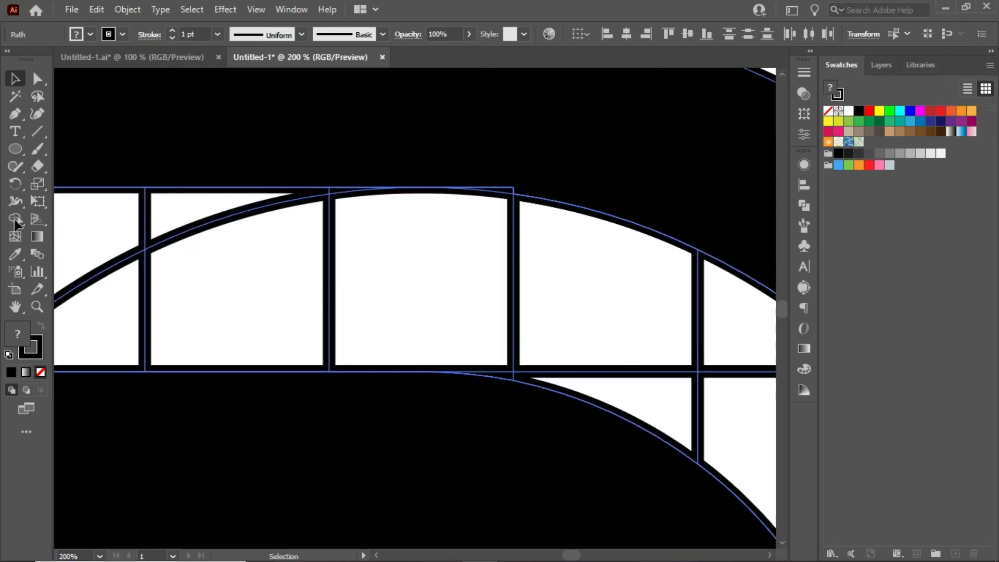
{"action": "left_click", "coordinate": [15, 220]}
{"action": "scroll", "coordinate": [524, 211], "scroll_direction": "up", "scroll_amount": 1}
{"action": "left_click_drag", "start_coordinate": [525, 210], "coordinate": [485, 209]}
{"action": "left_click", "coordinate": [16, 79]}
{"action": "scroll", "coordinate": [435, 183], "scroll_direction": "down", "scroll_amount": 3}
{"action": "scroll", "coordinate": [218, 162], "scroll_direction": "up", "scroll_amount": 1}
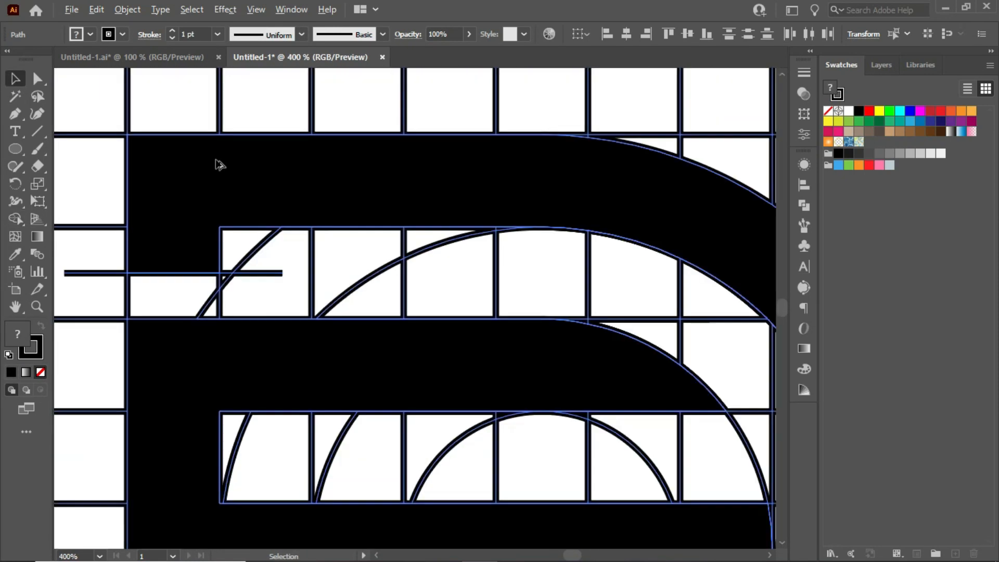
Merge the small sliver on the upper edge of the inner S's top bar, where its curve begins
{"action": "scroll", "coordinate": [219, 161], "scroll_direction": "down", "scroll_amount": 2}
{"action": "scroll", "coordinate": [497, 417], "scroll_direction": "up", "scroll_amount": 6}
{"action": "left_click", "coordinate": [15, 219]}
{"action": "scroll", "coordinate": [473, 345], "scroll_direction": "up", "scroll_amount": 1}
{"action": "left_click_drag", "start_coordinate": [485, 357], "coordinate": [507, 372]}
{"action": "scroll", "coordinate": [500, 364], "scroll_direction": "down", "scroll_amount": 4}
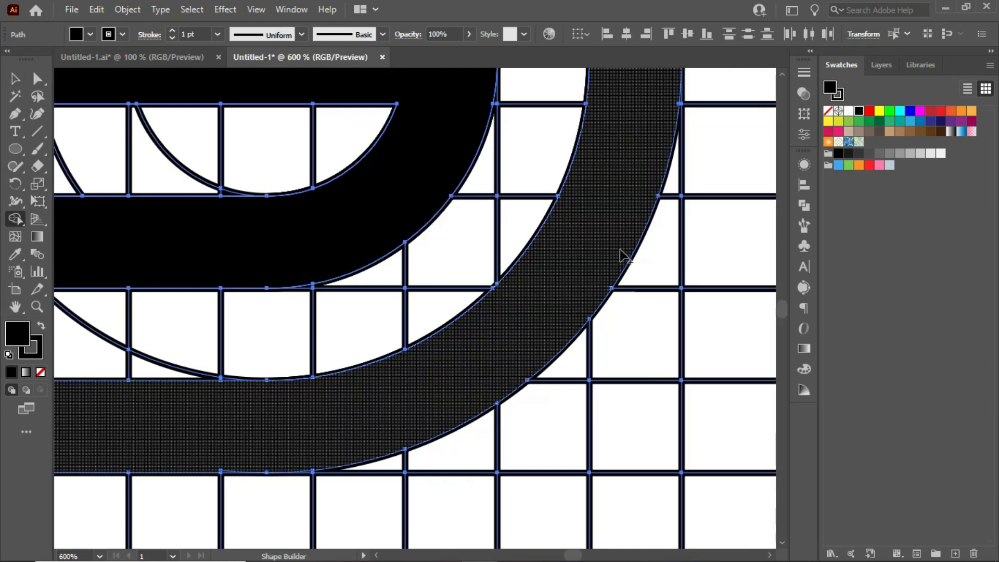
Examine the edges of the D and S shapes for unmerged slivers and clear the selection
{"action": "scroll", "coordinate": [250, 352], "scroll_direction": "up", "scroll_amount": 3}
{"action": "scroll", "coordinate": [446, 296], "scroll_direction": "down", "scroll_amount": 5}
{"action": "scroll", "coordinate": [428, 260], "scroll_direction": "up", "scroll_amount": 2}
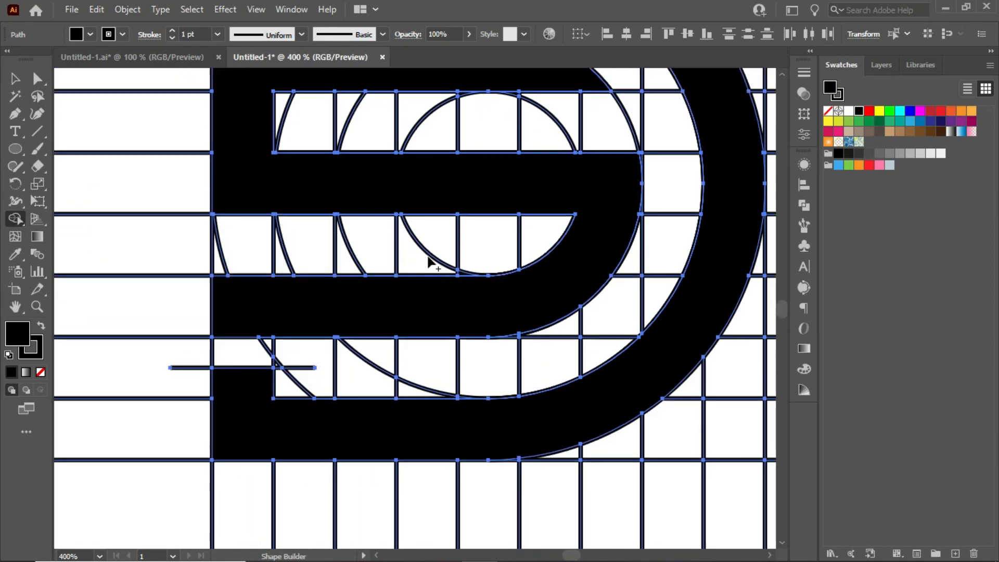
{"action": "scroll", "coordinate": [427, 260], "scroll_direction": "down", "scroll_amount": 2}
{"action": "scroll", "coordinate": [312, 272], "scroll_direction": "down", "scroll_amount": 3}
{"action": "left_click", "coordinate": [15, 79]}
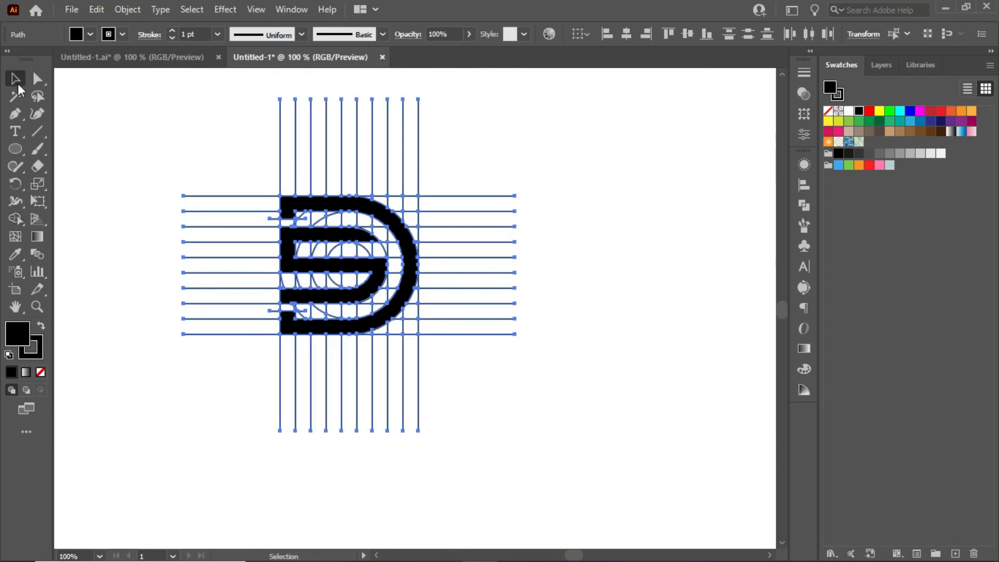
{"action": "scroll", "coordinate": [554, 246], "scroll_direction": "down", "scroll_amount": 1}
{"action": "left_click", "coordinate": [529, 228]}
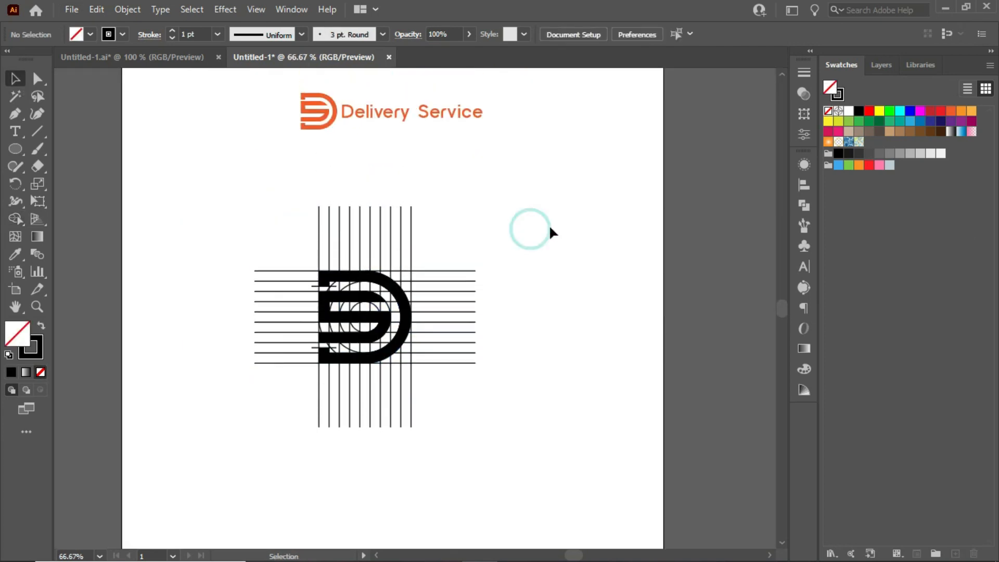
Move the finished D and S shapes clear of the construction grid and delete the remaining lines and circles
{"action": "left_click", "coordinate": [367, 279]}
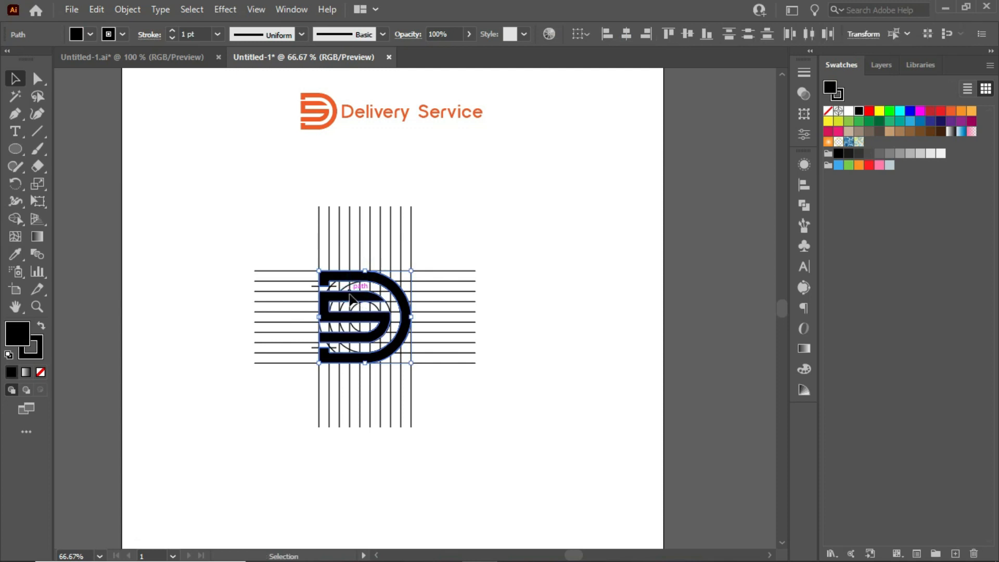
{"action": "left_click_drag", "start_coordinate": [351, 297], "coordinate": [571, 298]}
{"action": "left_click", "coordinate": [500, 233]}
{"action": "left_click_drag", "start_coordinate": [215, 184], "coordinate": [488, 470]}
{"action": "key", "text": "Delete"}
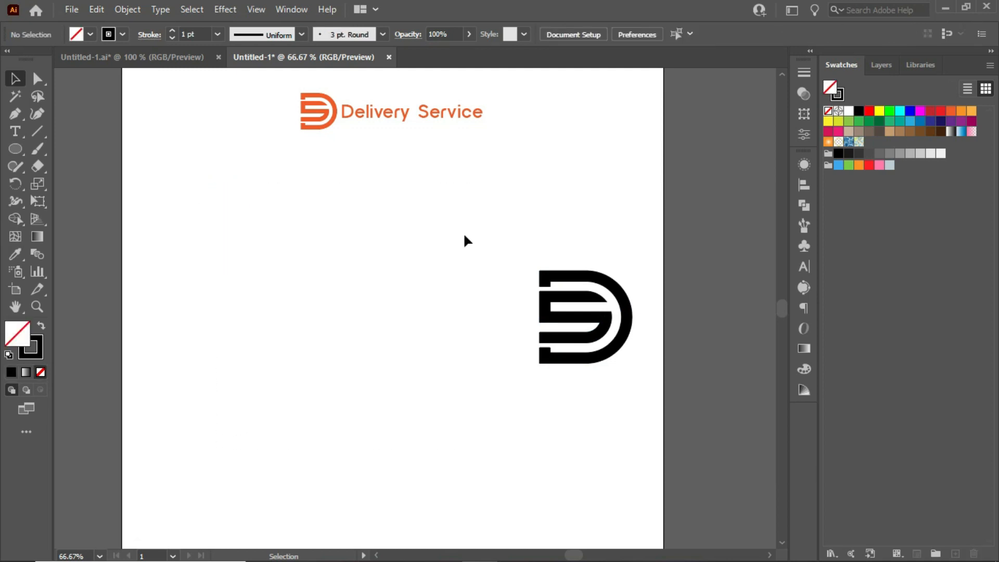
Move the D and S shapes together back to the middle of the artboard, below the reference logo
{"action": "left_click_drag", "start_coordinate": [464, 234], "coordinate": [648, 399]}
{"action": "left_click_drag", "start_coordinate": [589, 294], "coordinate": [381, 269]}
{"action": "left_click", "coordinate": [541, 257]}
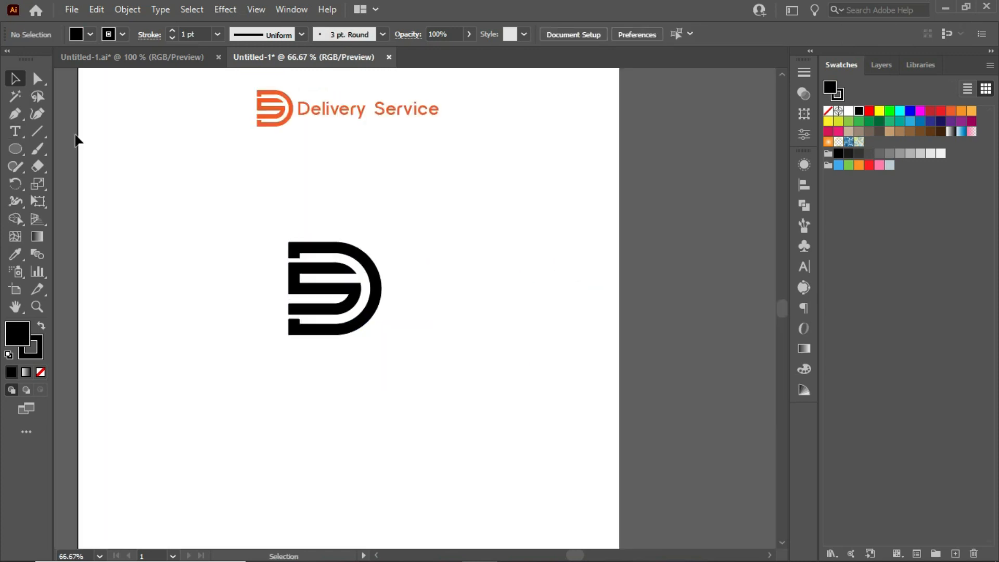
Add the text "Delivery Service" beside the logo mark, enlarge it and position it next to the mark
{"action": "key", "text": "t"}
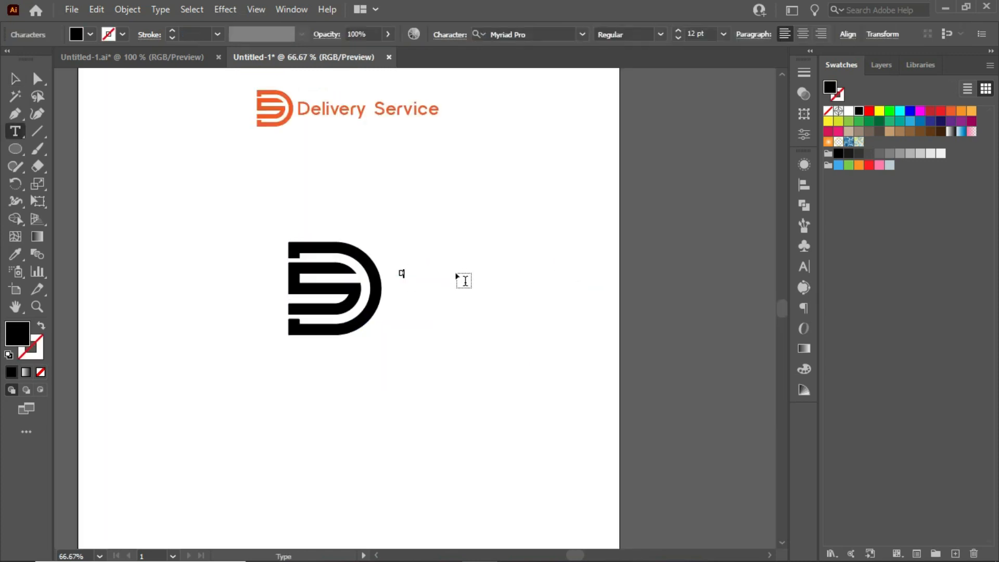
{"action": "left_click", "coordinate": [15, 79]}
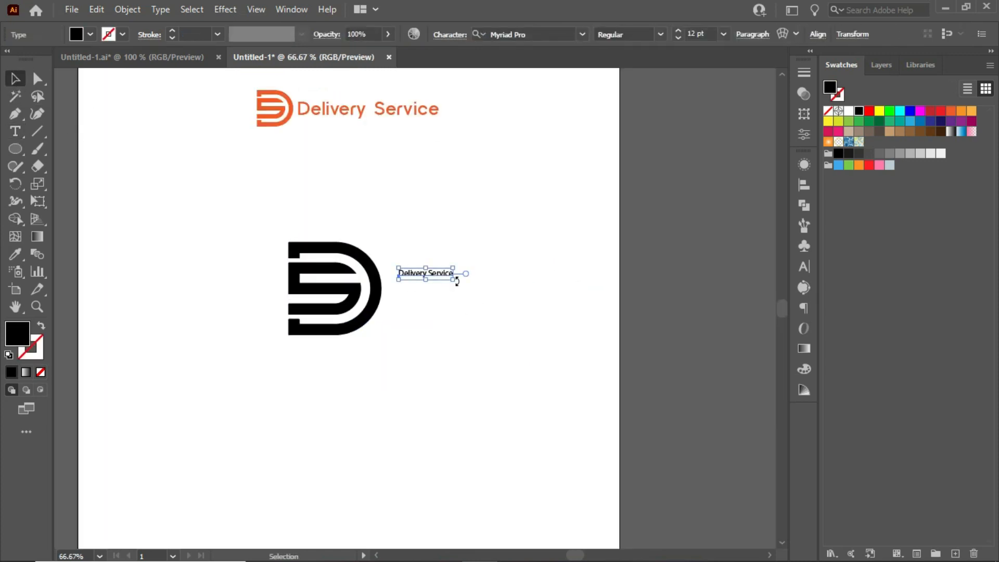
{"action": "left_click_drag", "start_coordinate": [454, 278], "coordinate": [590, 300]}
{"action": "left_click_drag", "start_coordinate": [494, 284], "coordinate": [477, 290]}
Scale the logo mark down slightly, move the text closer to it, and select the mark and text together
{"action": "left_click", "coordinate": [359, 323]}
{"action": "left_click_drag", "start_coordinate": [381, 335], "coordinate": [361, 314]}
{"action": "left_click_drag", "start_coordinate": [468, 289], "coordinate": [460, 289]}
{"action": "left_click", "coordinate": [644, 134]}
{"action": "left_click_drag", "start_coordinate": [256, 223], "coordinate": [579, 337]}
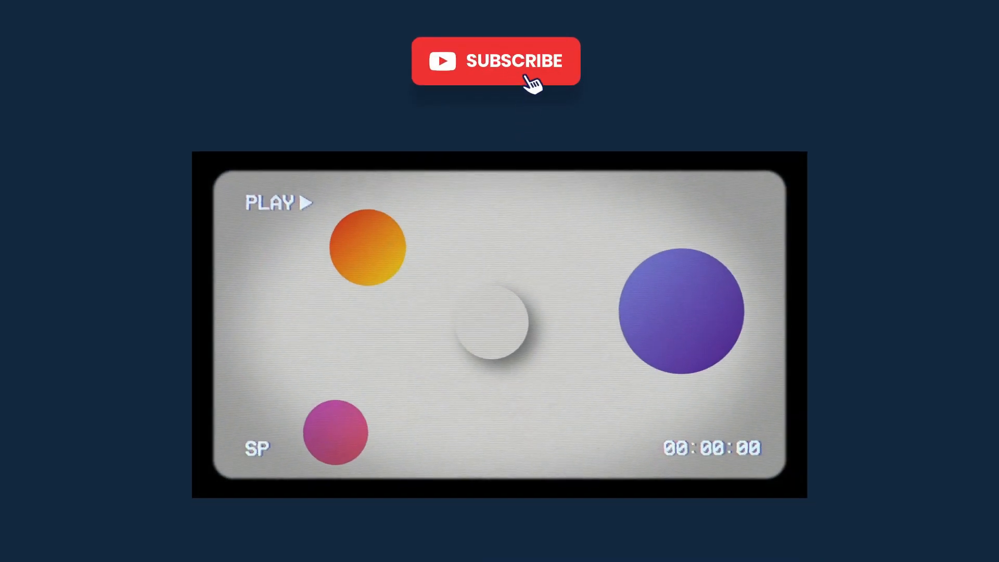